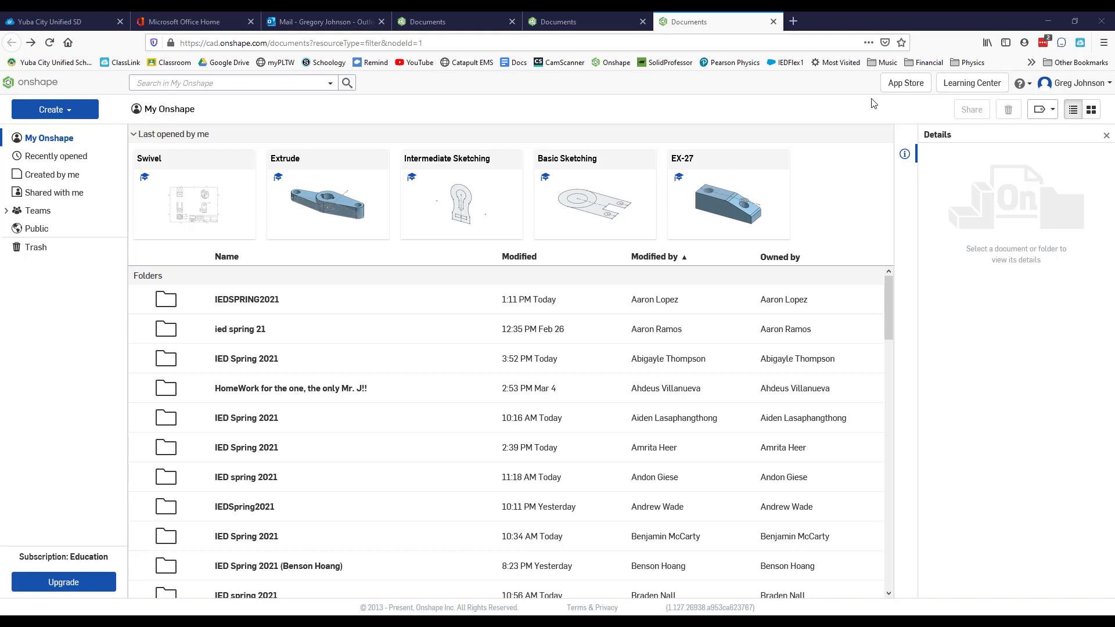
Open the Introduction to Sketching course from the Onshape Fundamentals self-paced courses in the Learning Center.
click(964, 87)
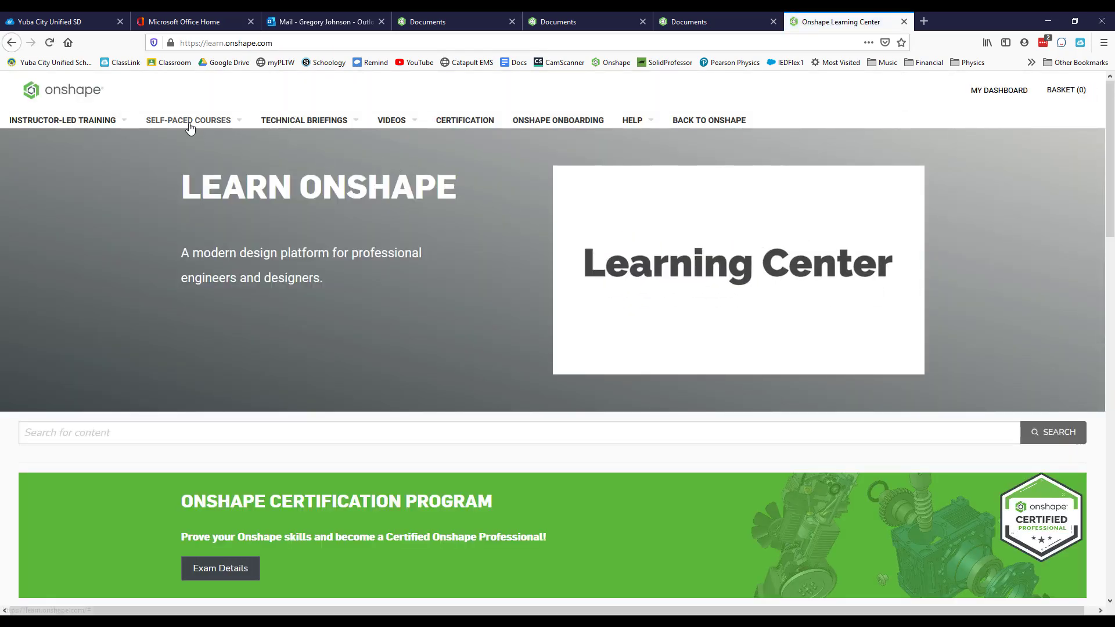
mouse_move(182, 125)
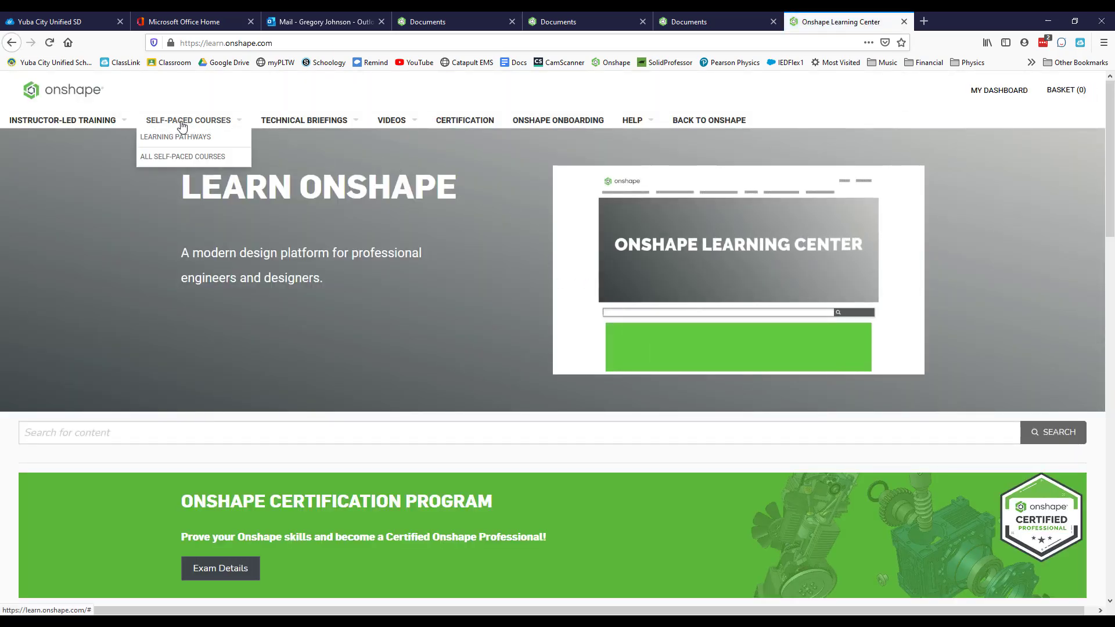
click(180, 157)
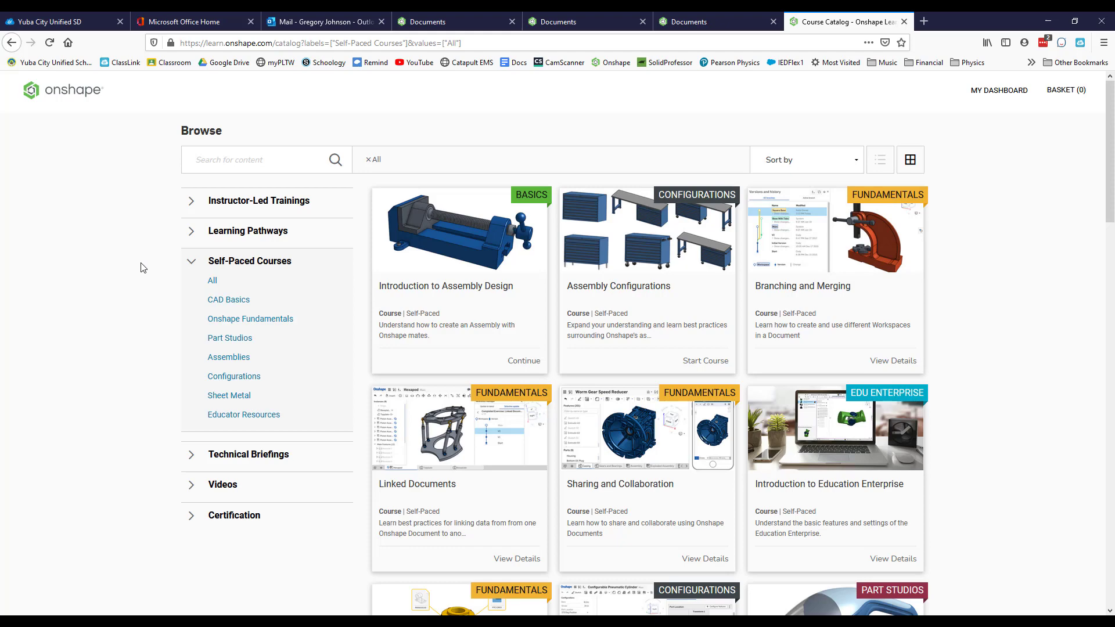
click(259, 325)
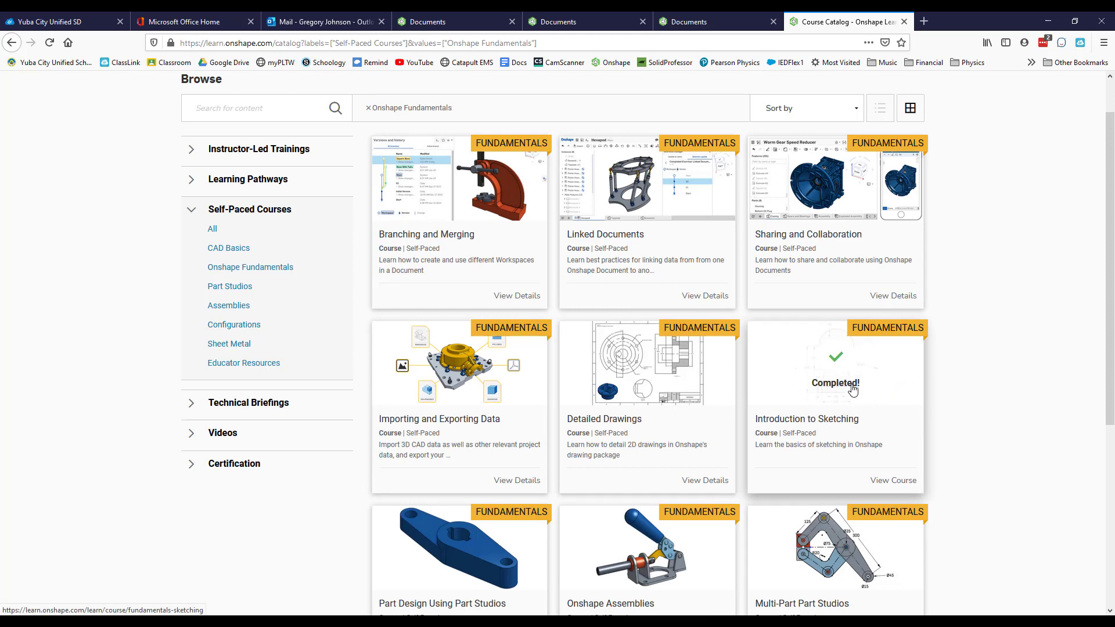
click(845, 402)
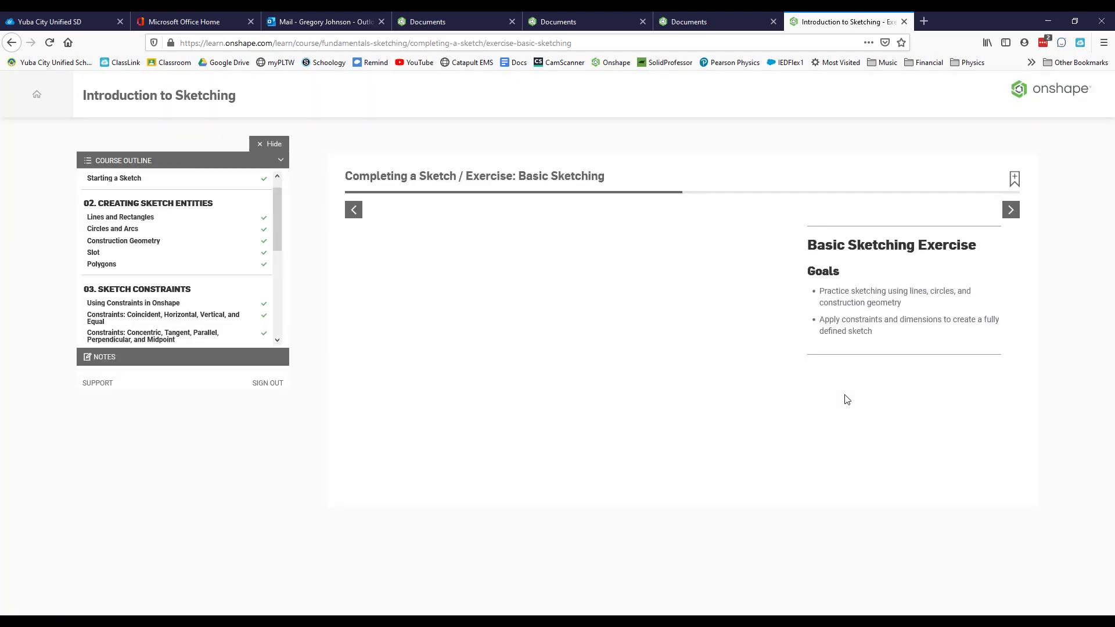
Review the course outline and the Basic Sketching exercise drawing, and advance to the Step 1 instructions.
scroll(156, 224, up, 5)
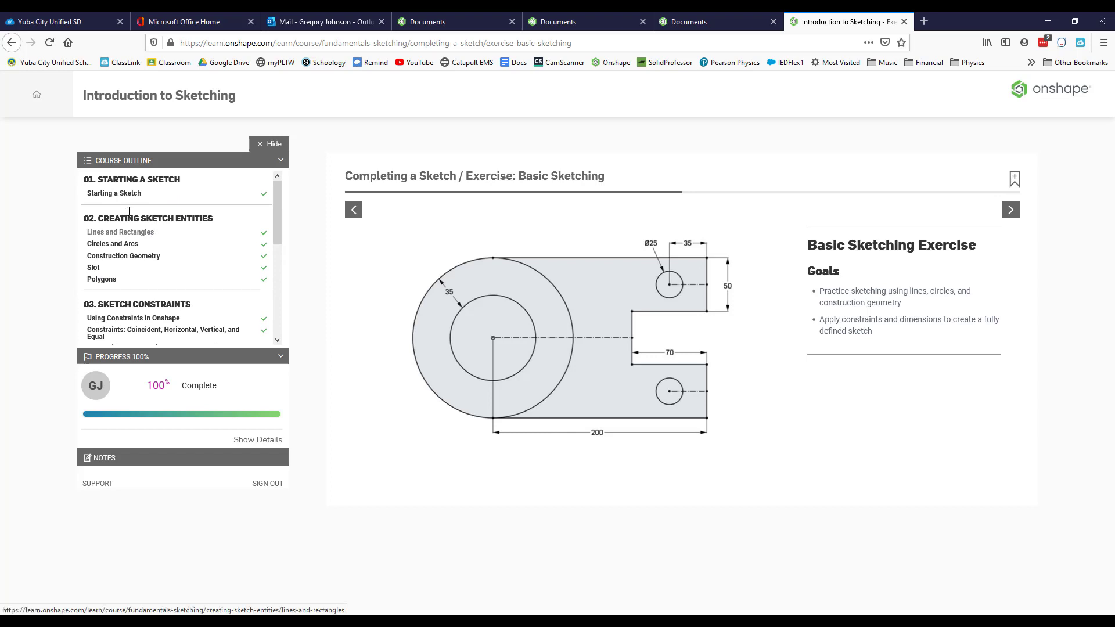
scroll(128, 284, down, 3)
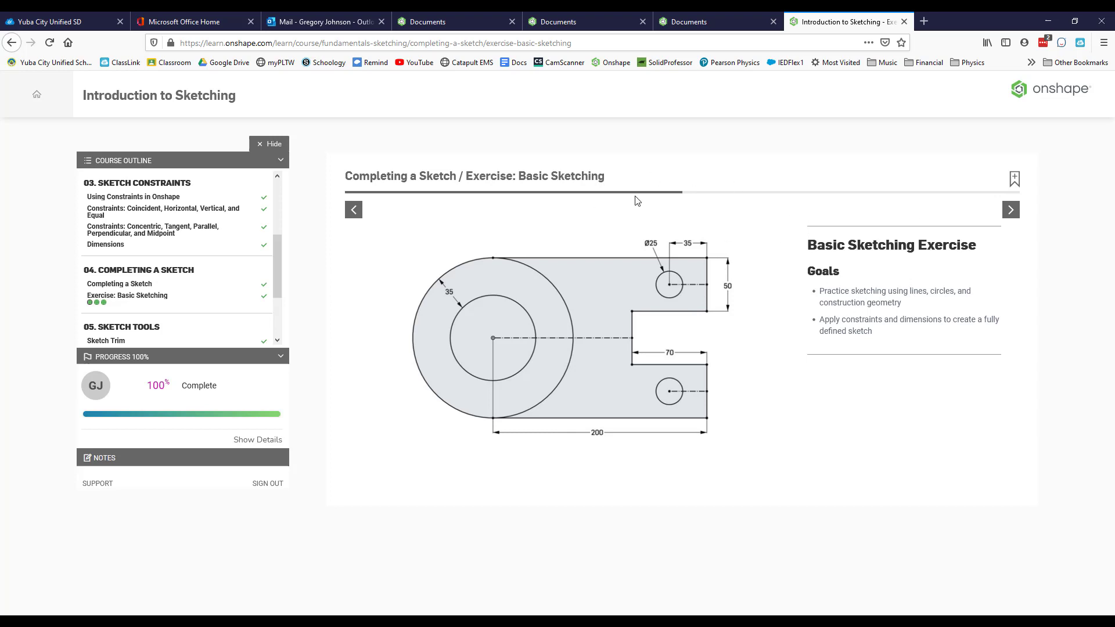
click(1011, 211)
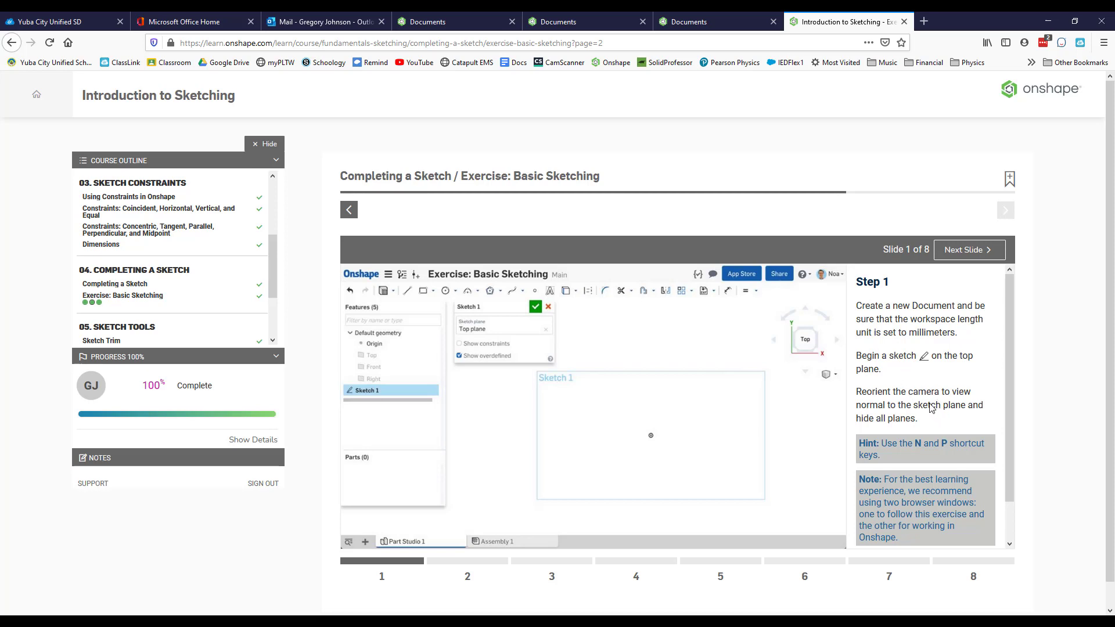
Return to the Onshape documents page and create a new document named Basic Sketching.
click(726, 26)
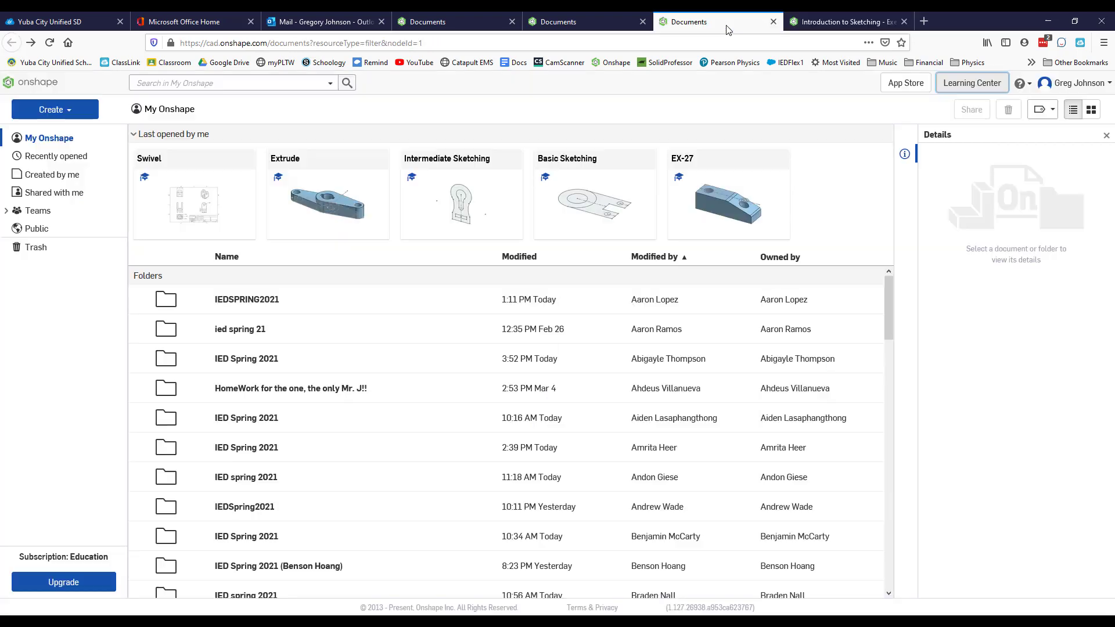
click(68, 111)
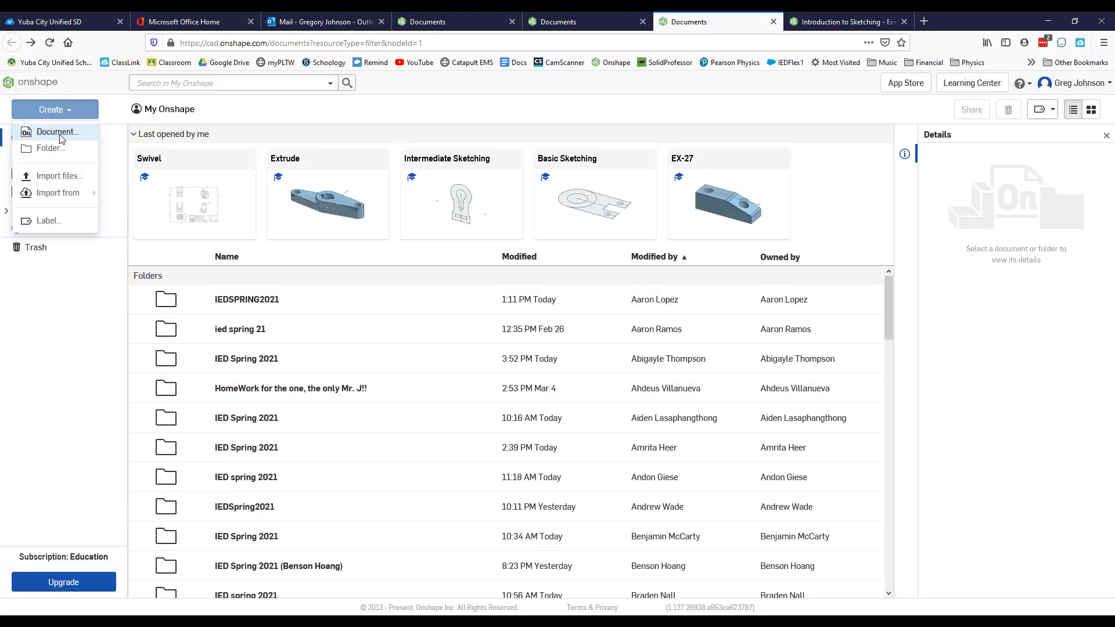
click(57, 132)
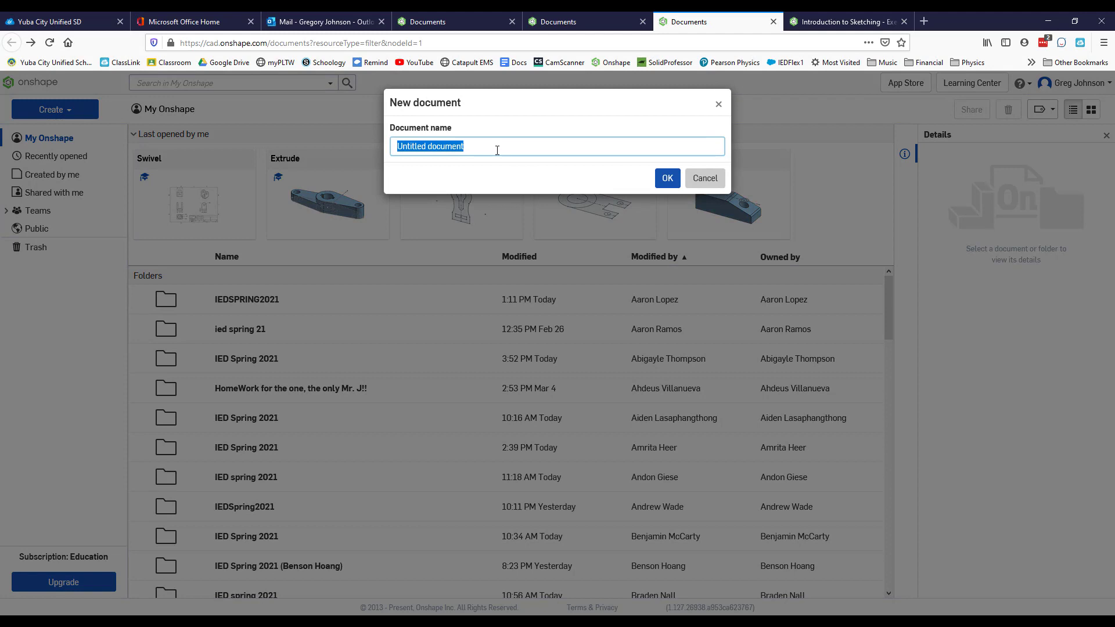
text(Basic Sketching)
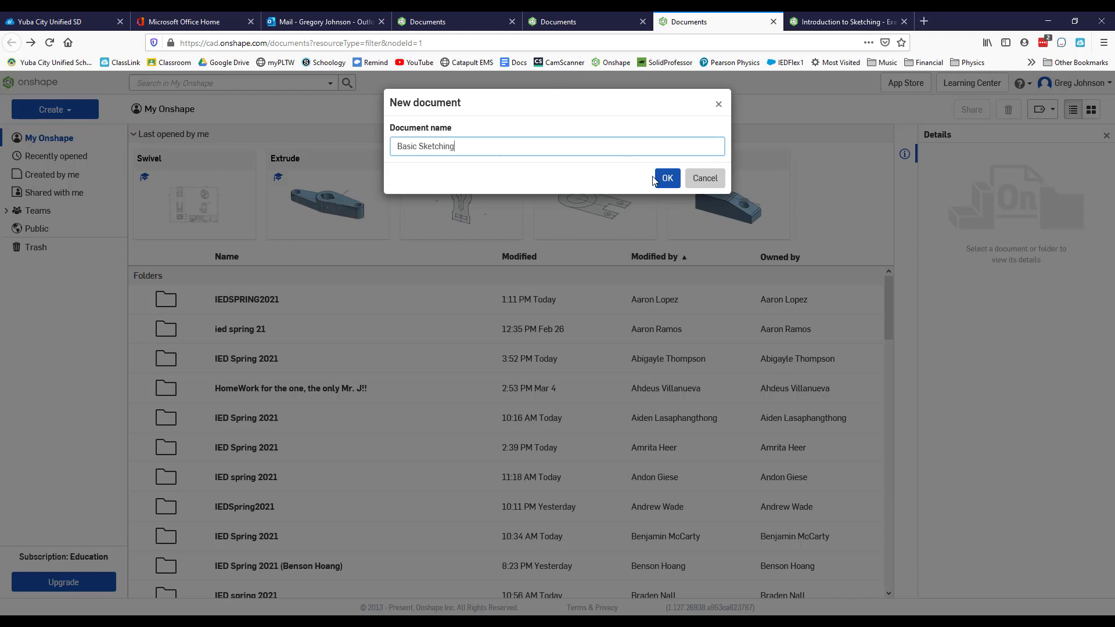
click(657, 179)
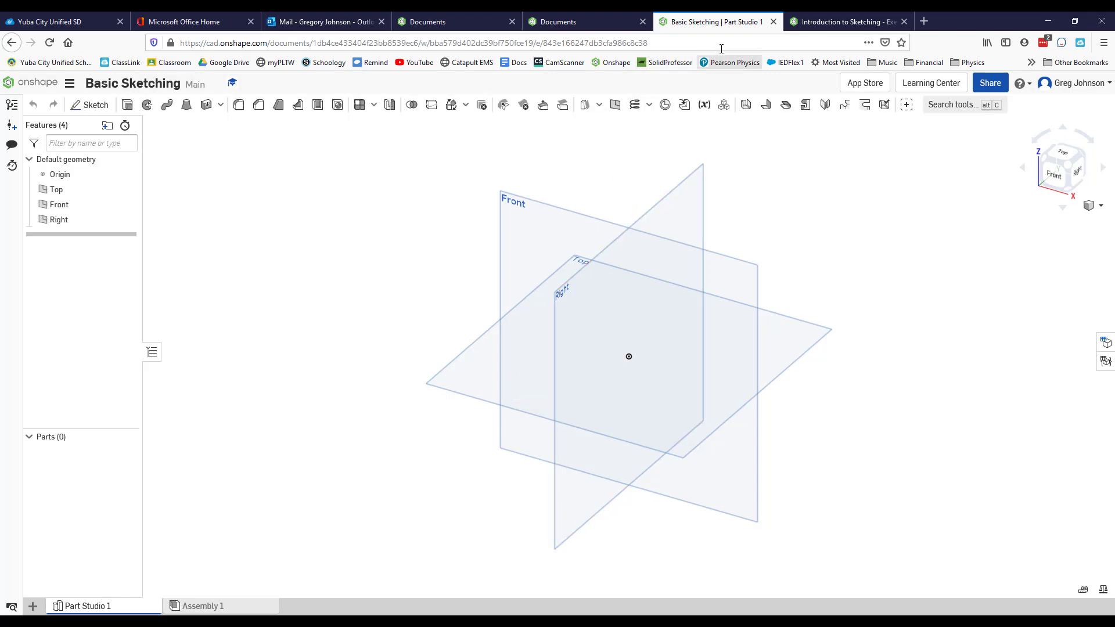
Check the Step 1 instructions and begin a new sketch on the Top plane of the Basic Sketching document.
click(822, 27)
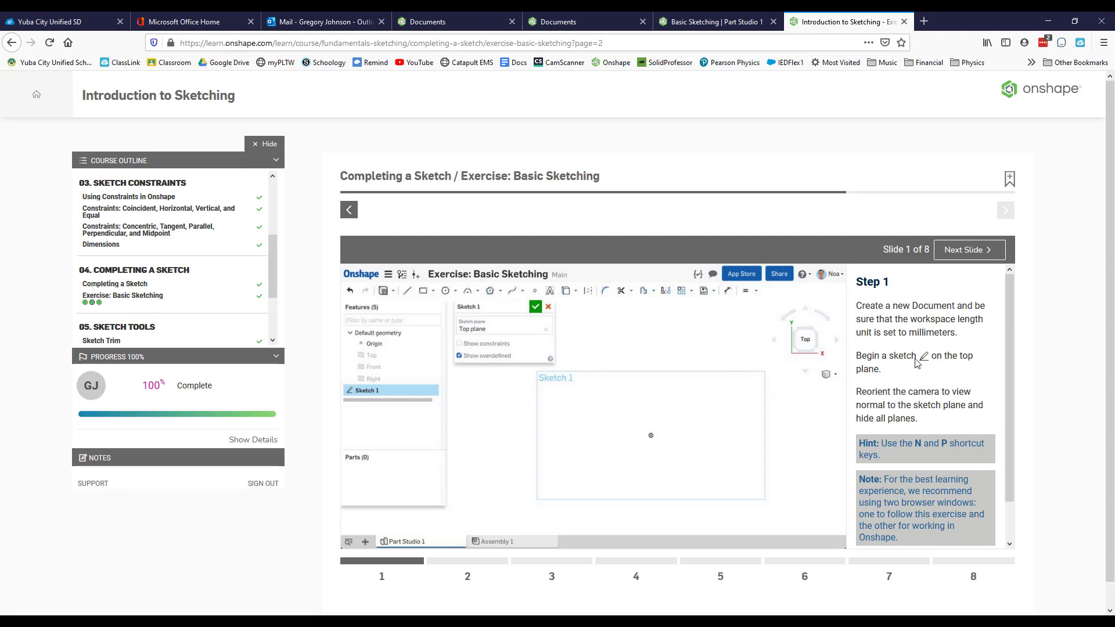
click(703, 22)
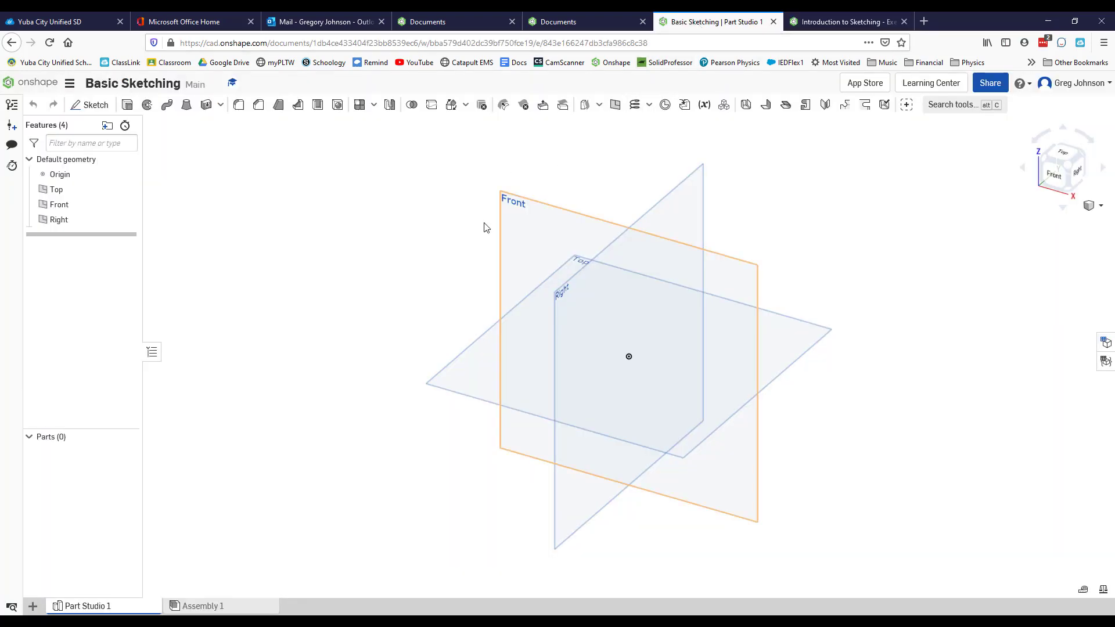
right_click(457, 378)
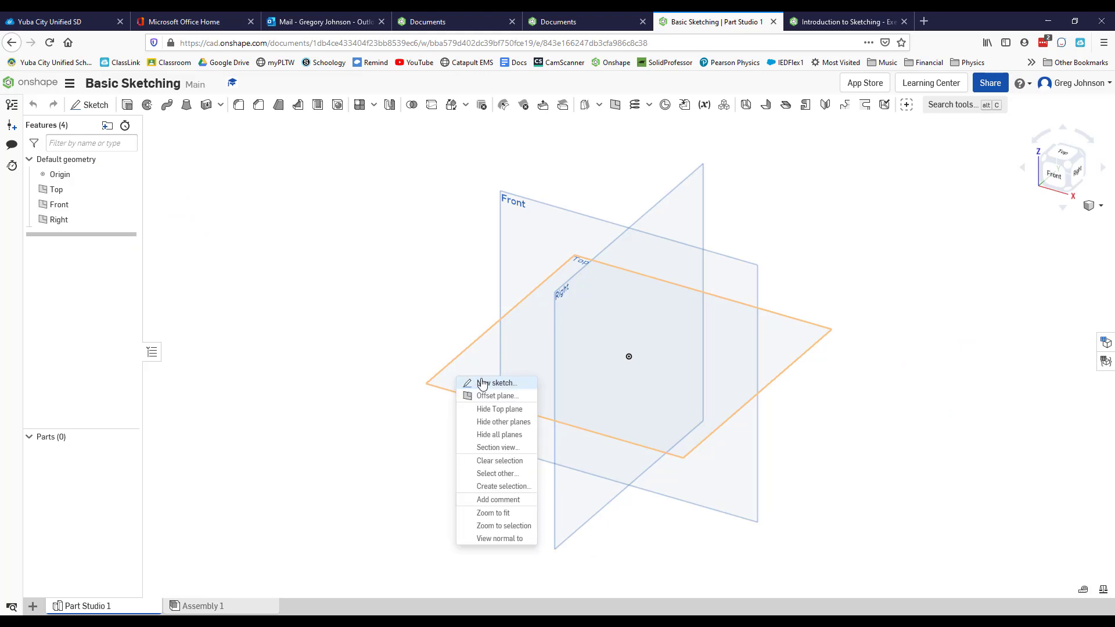
click(482, 384)
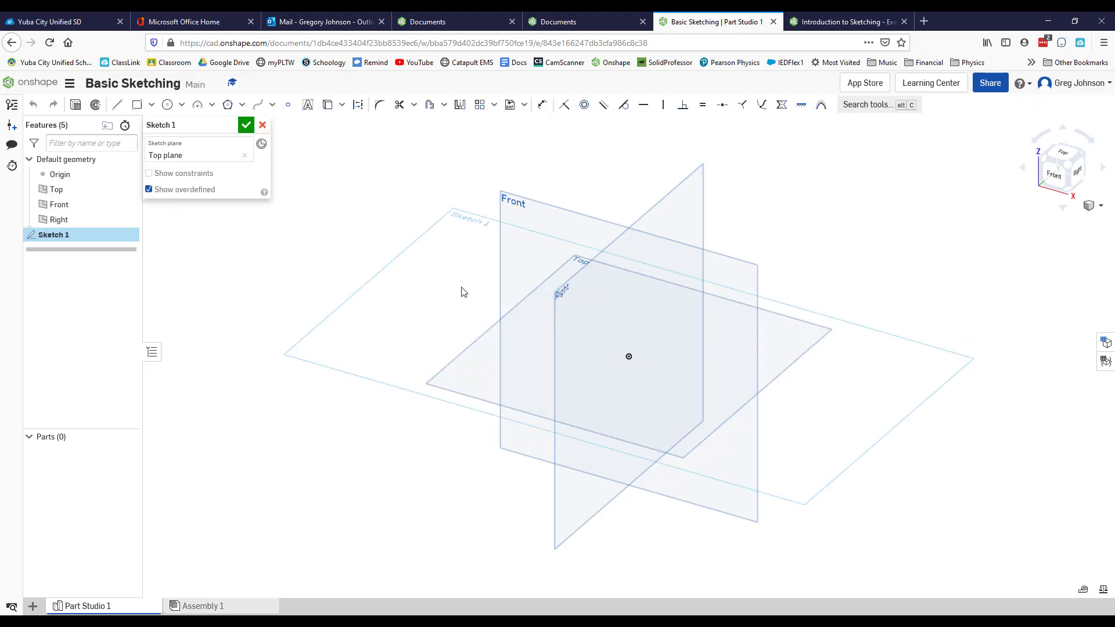
Hide all default planes and orient the view normal to the sketch plane.
right_click(535, 217)
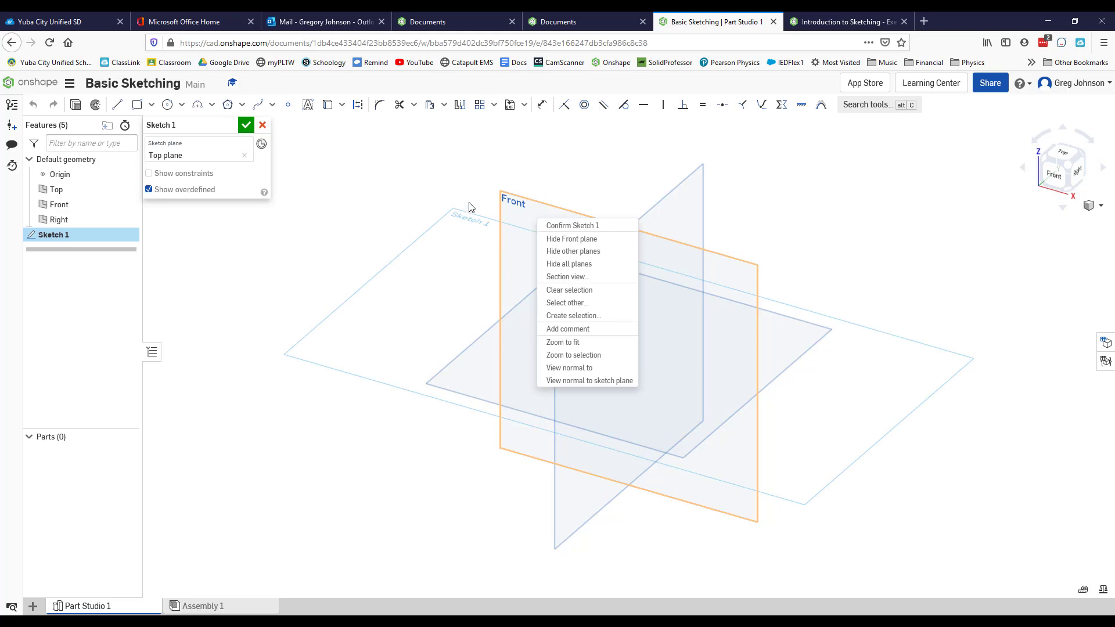
click(753, 306)
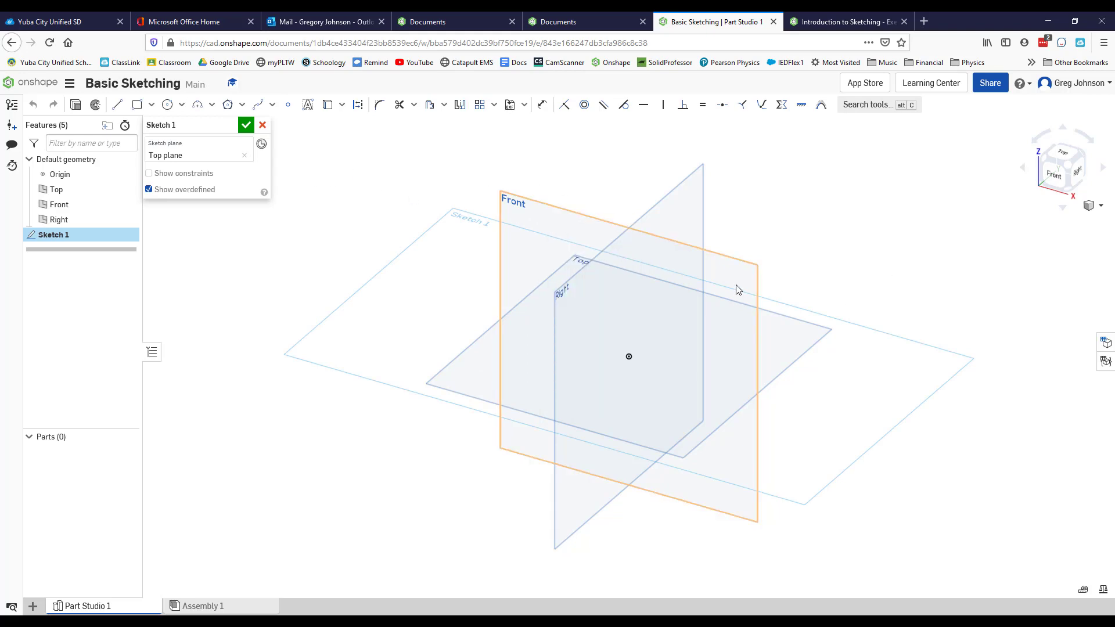
right_click(744, 285)
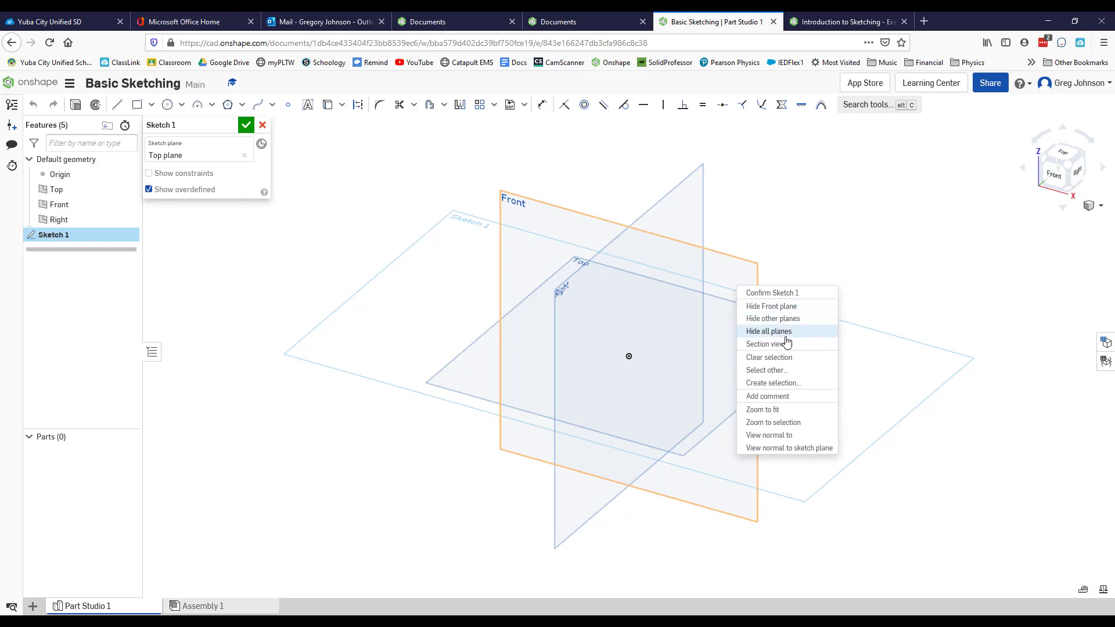
click(768, 331)
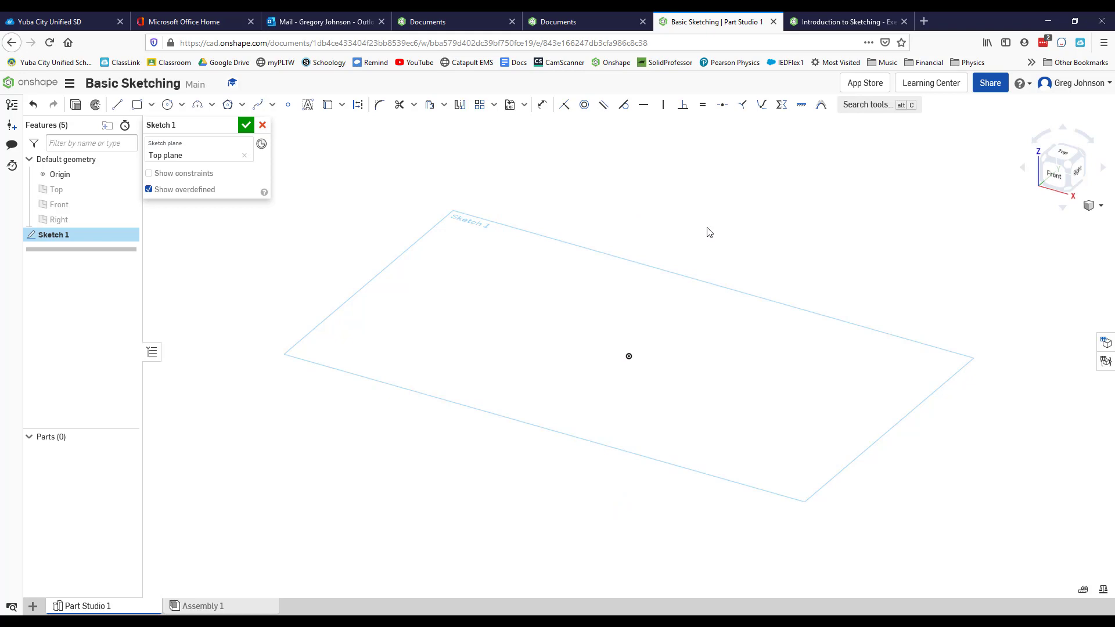
key(n)
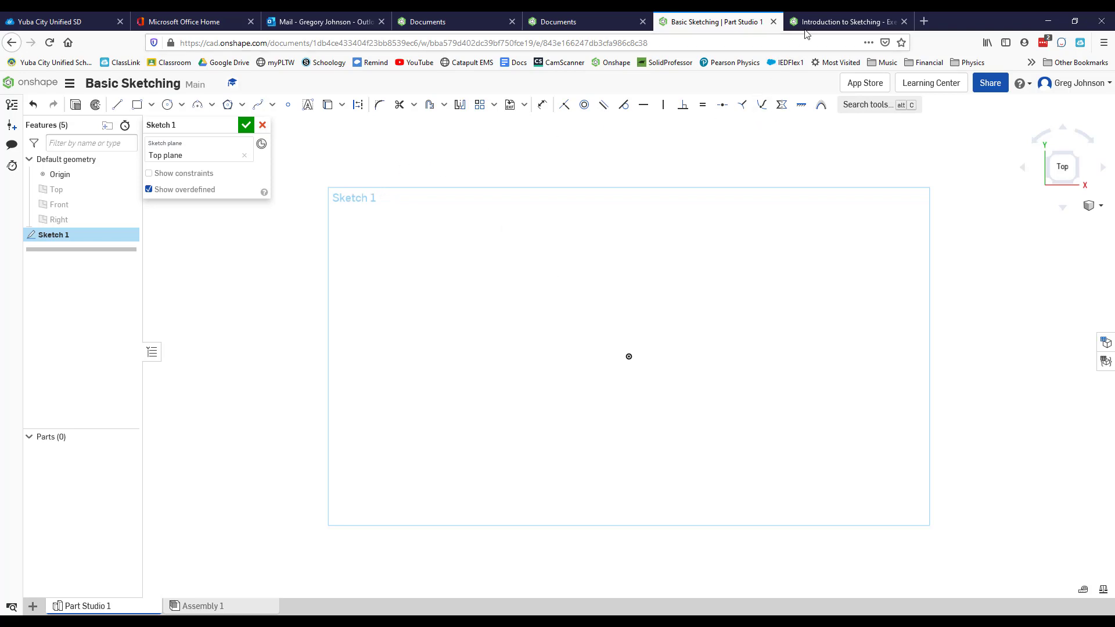
Set the workspace's default mass unit to Kilogram, keeping Millimeter as the default length unit.
click(70, 87)
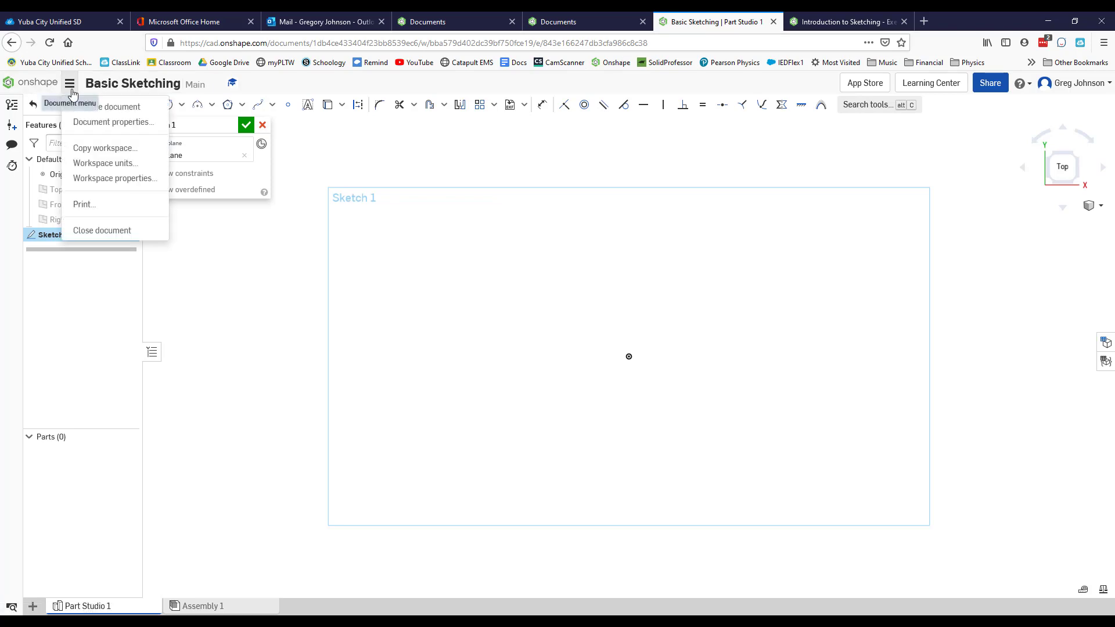
click(96, 163)
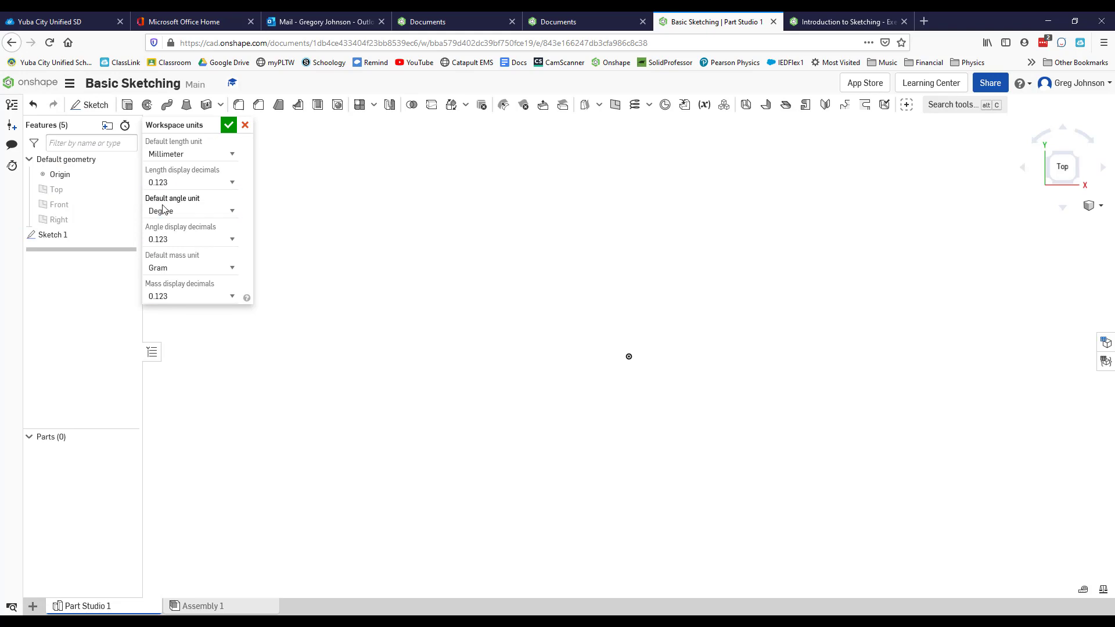
click(171, 271)
click(173, 299)
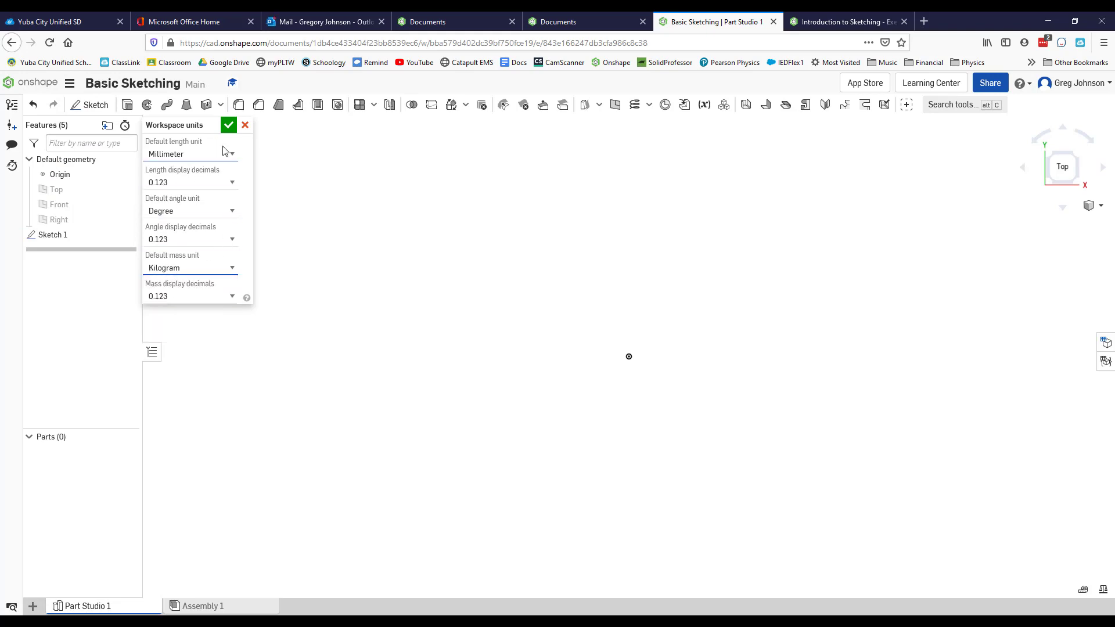
click(228, 126)
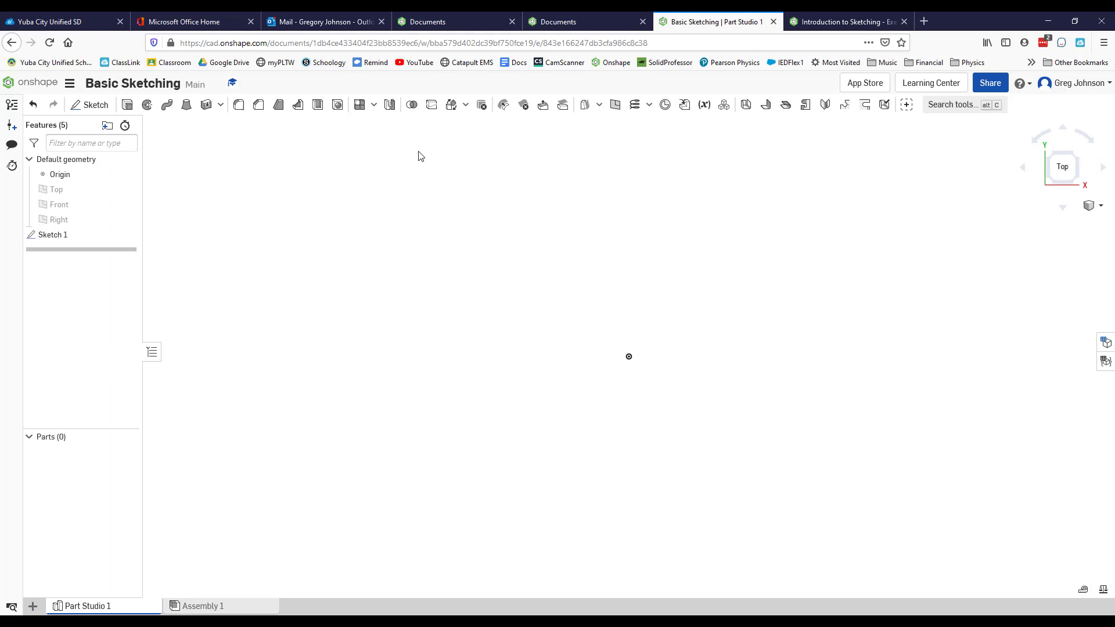
Reread the exercise's Step 1 instructions in the Learning Center and advance to Step 2.
click(825, 23)
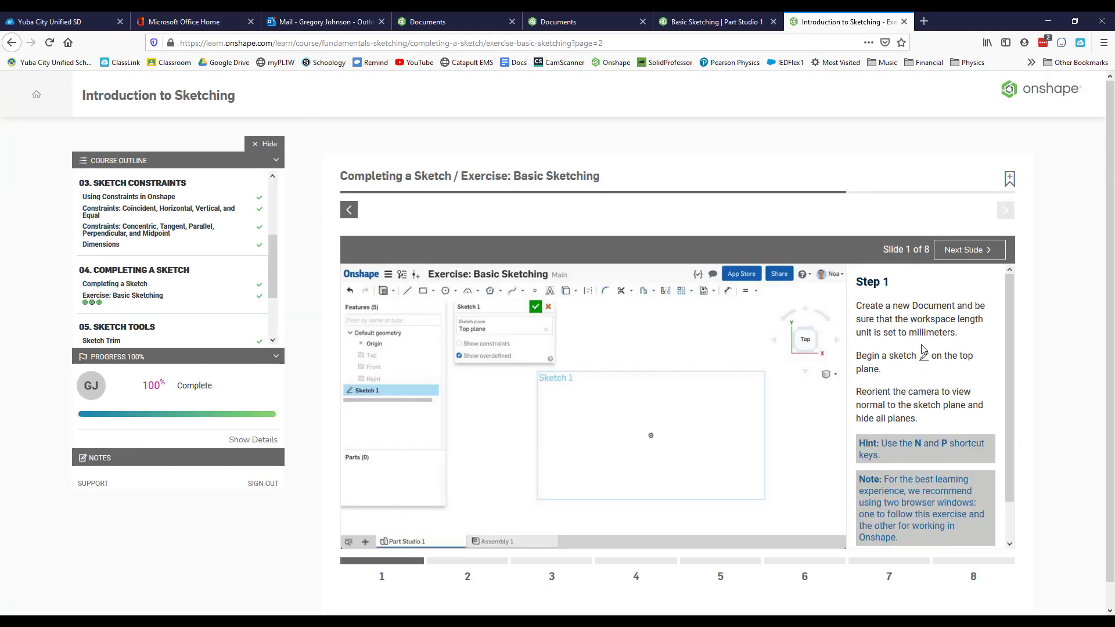
scroll(910, 440, down, 2)
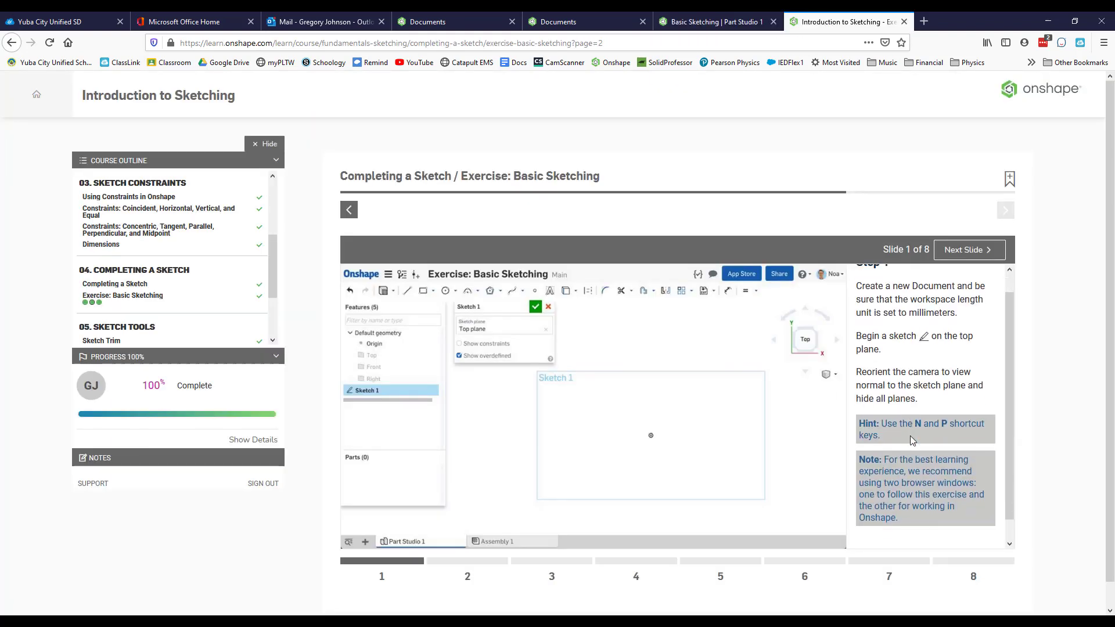
scroll(910, 433, up, 2)
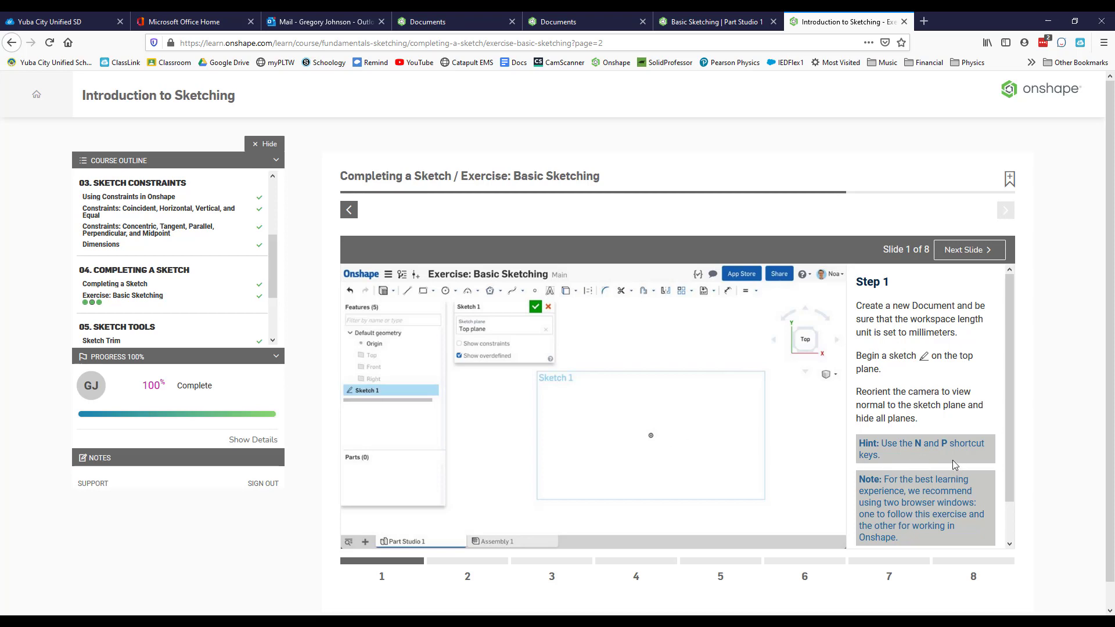
click(966, 254)
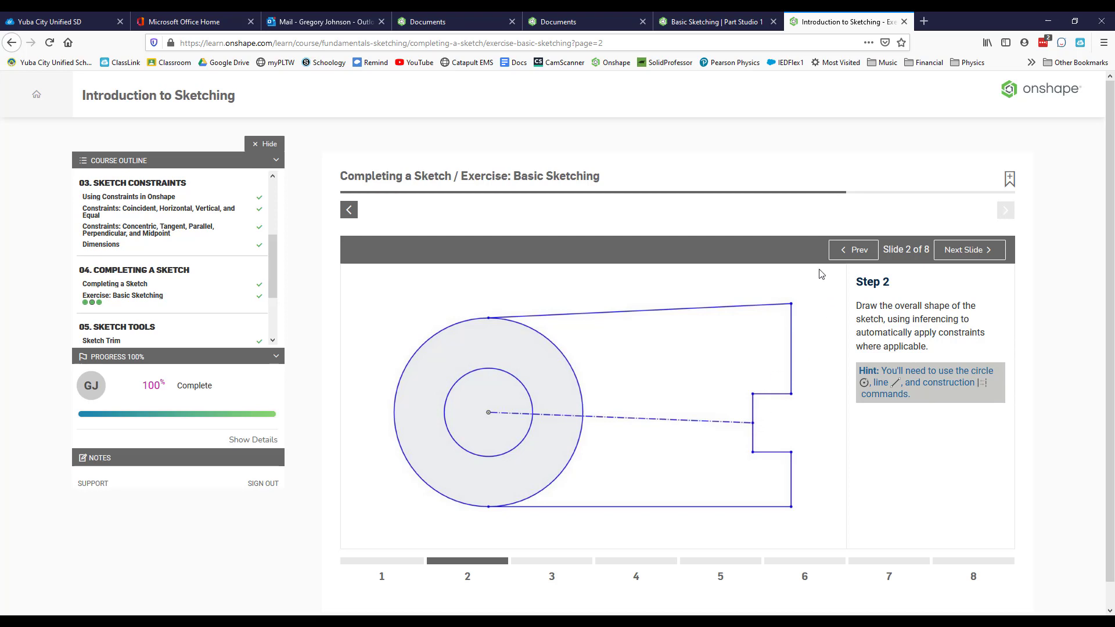
Return to the Basic Sketching Part Studio and reopen Sketch 1 for editing.
click(713, 22)
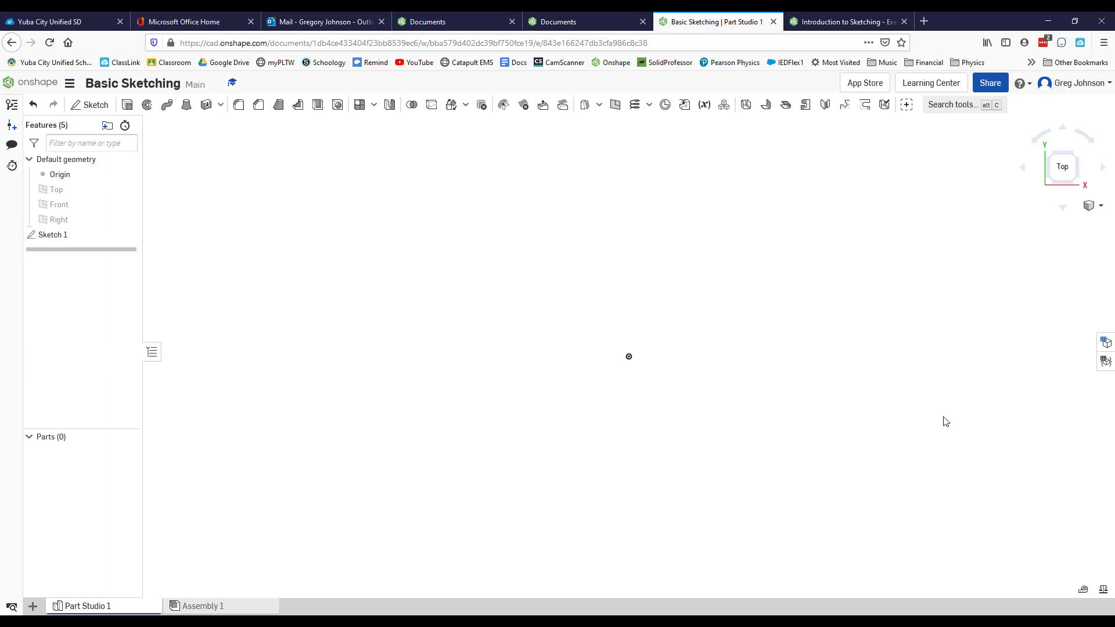
mouse_move(943, 417)
middle_down()
mouse_move(588, 407)
mouse_move(601, 402)
middle_up()
right_click(84, 238)
click(105, 255)
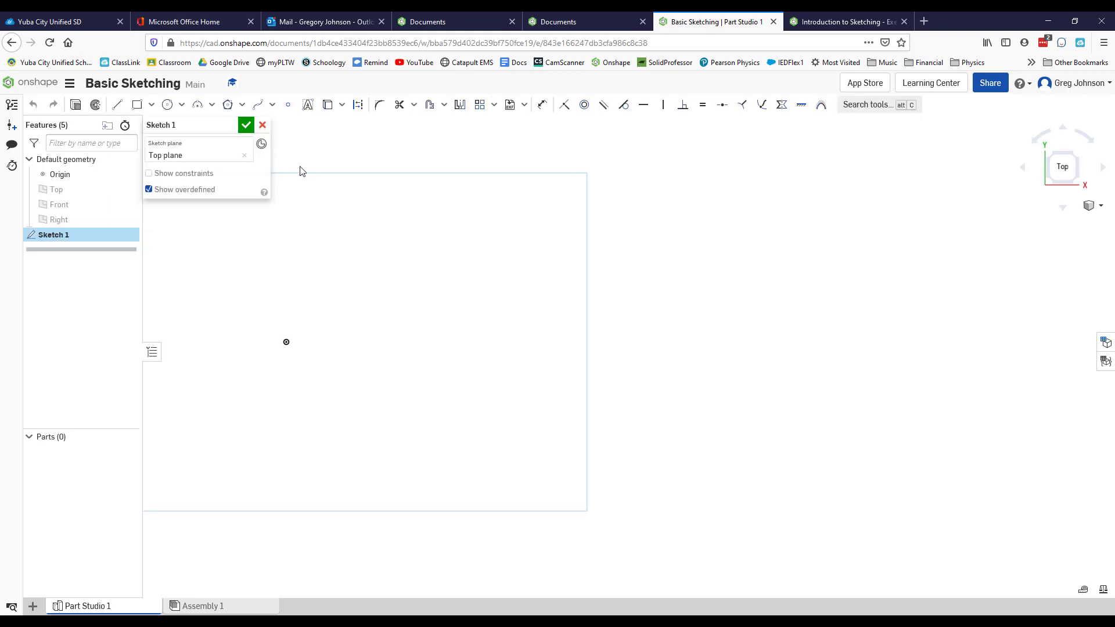
Sketch two concentric circles centred on the origin, about 39 mm and about 96 mm in diameter.
click(167, 105)
click(286, 341)
click(314, 315)
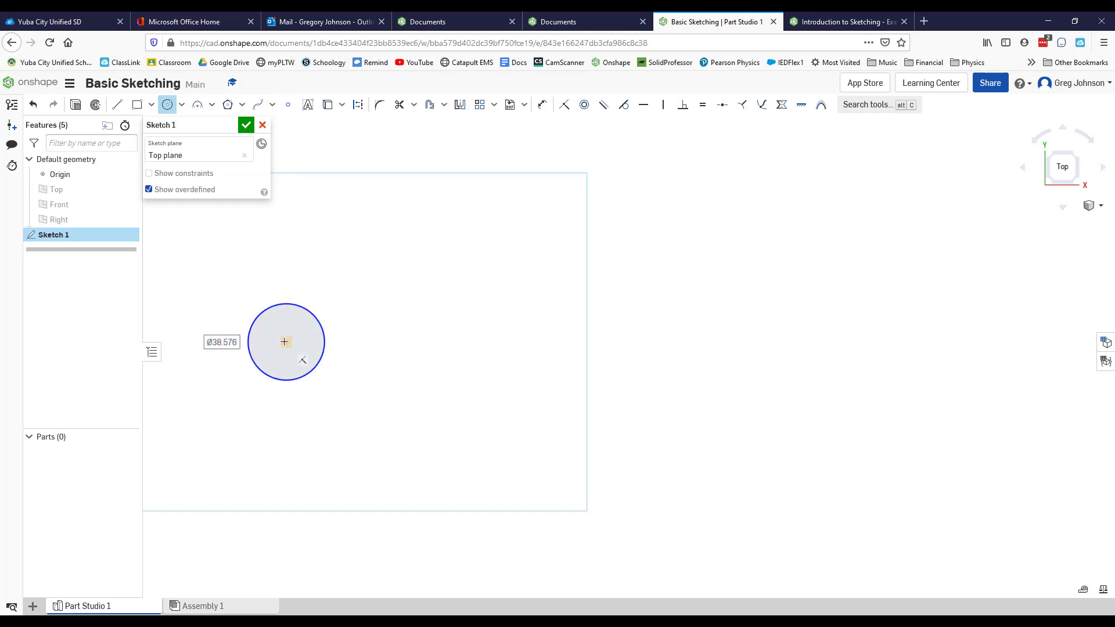
click(285, 342)
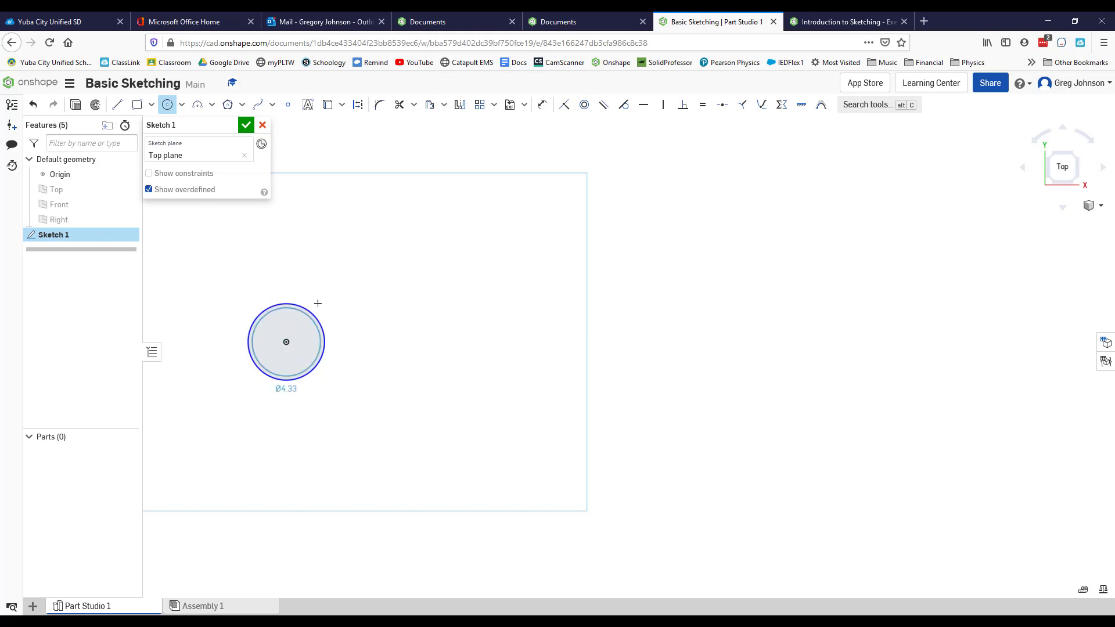
click(346, 269)
Sketch a line chain from the outer circle's upper edge around a right-end notch about 18 by 38 mm and back to the circle's lower edge.
click(116, 104)
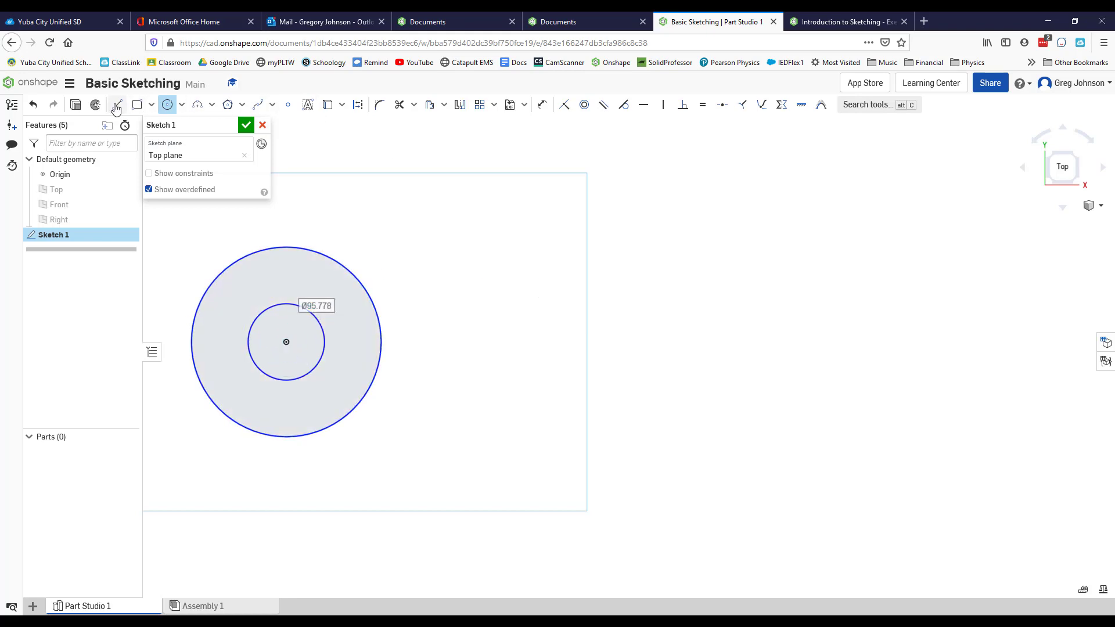
click(306, 249)
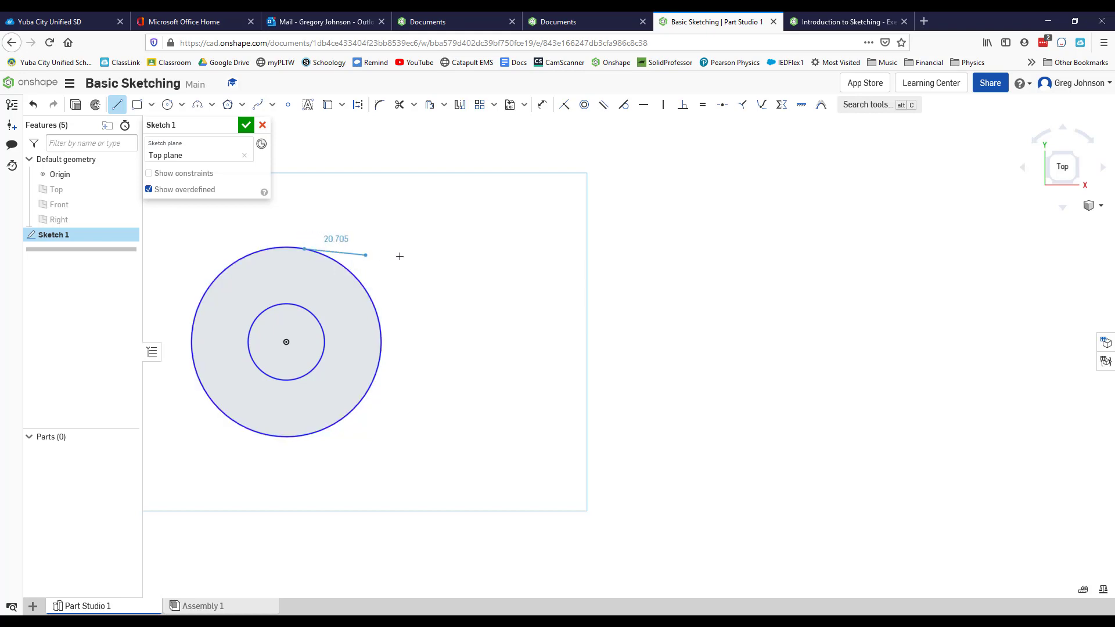
click(565, 237)
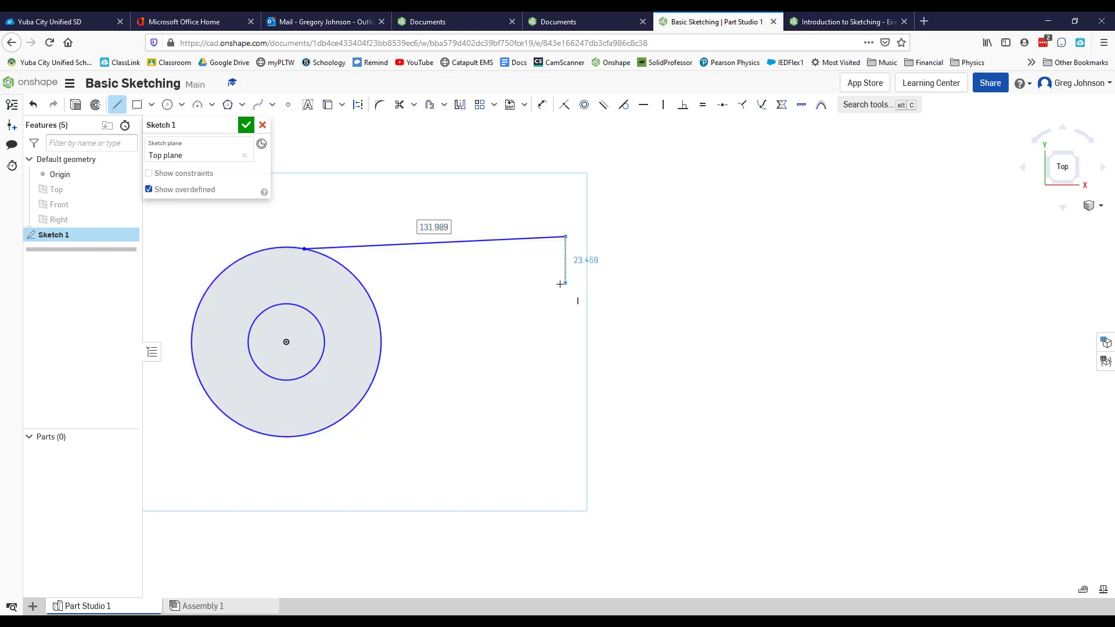
click(563, 290)
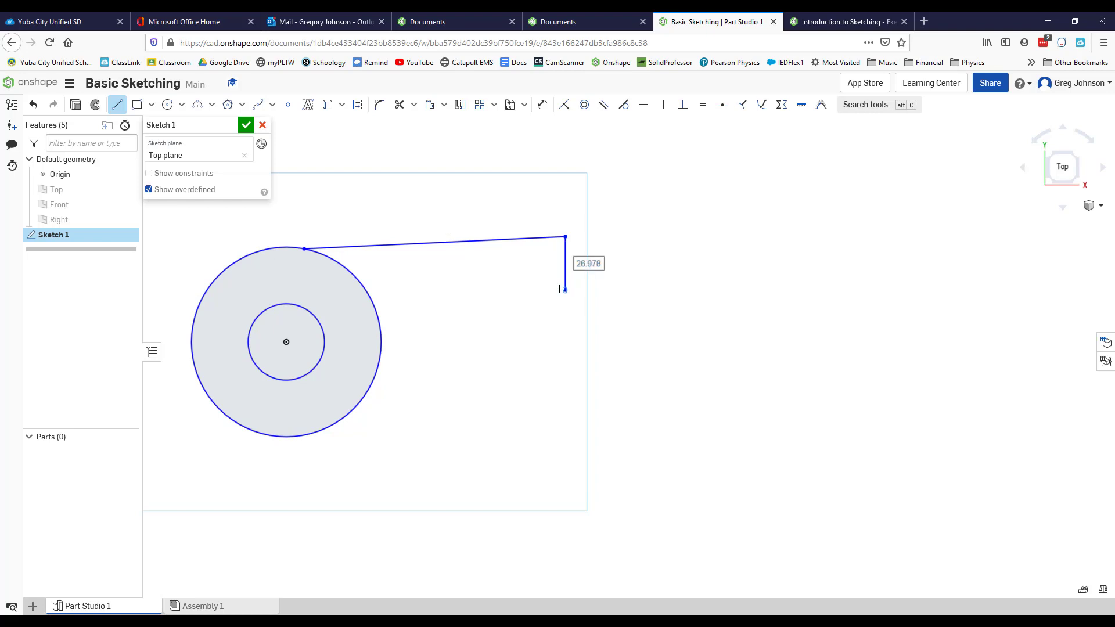
click(529, 290)
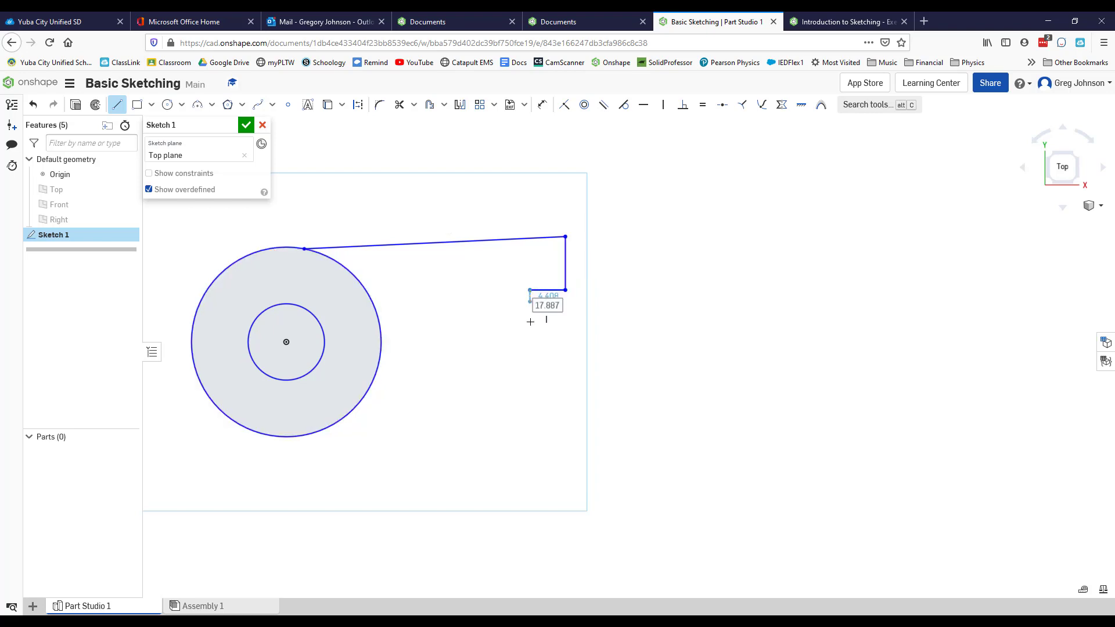
click(530, 366)
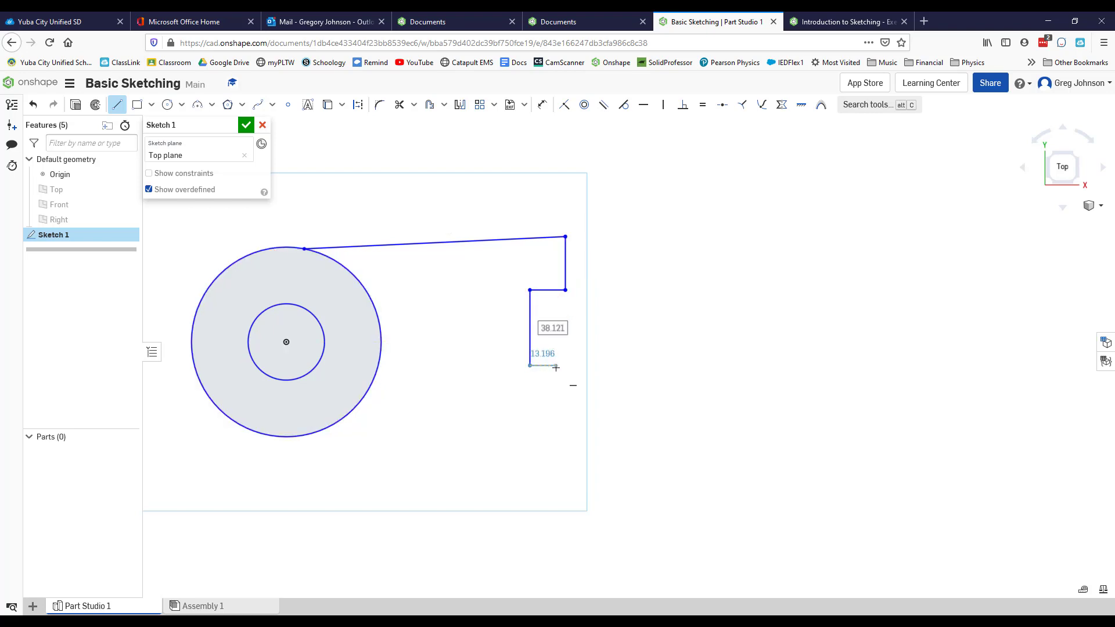
click(565, 366)
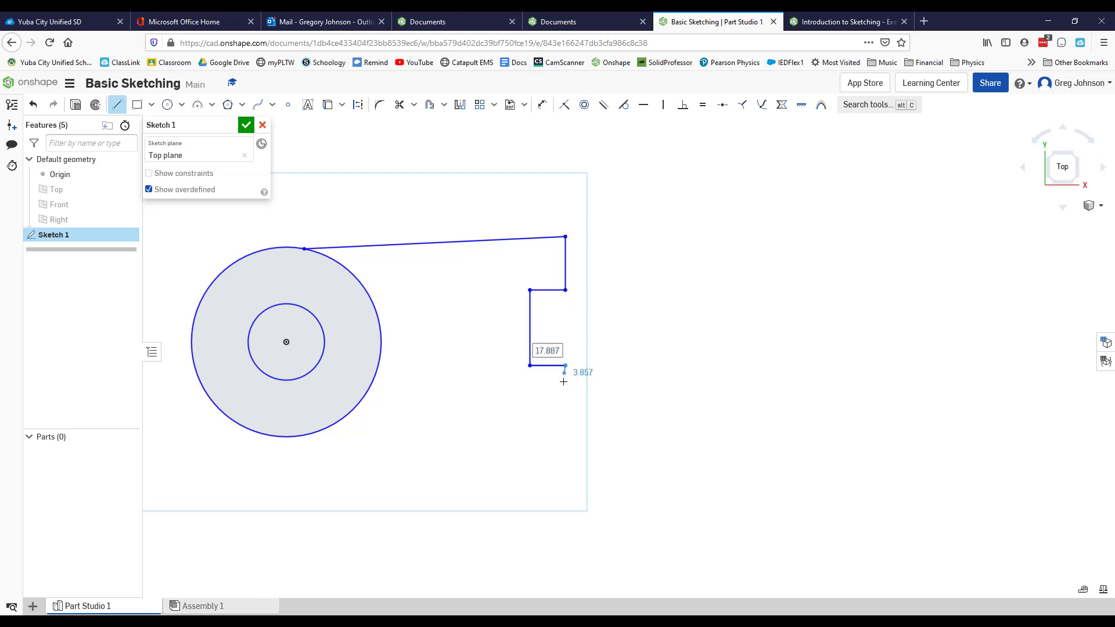
click(565, 425)
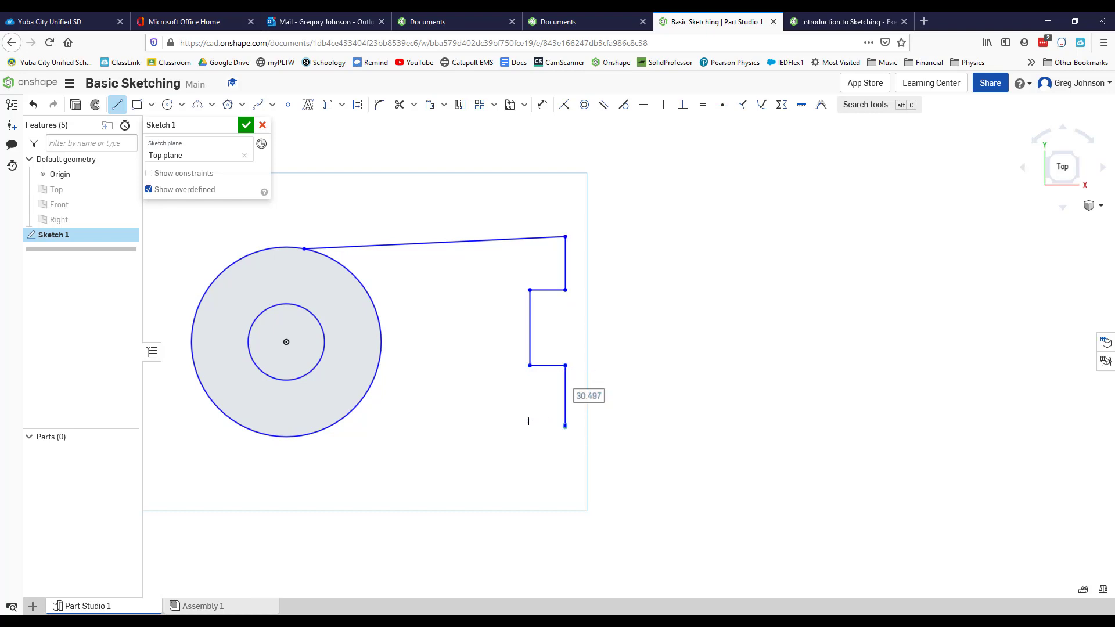
click(307, 433)
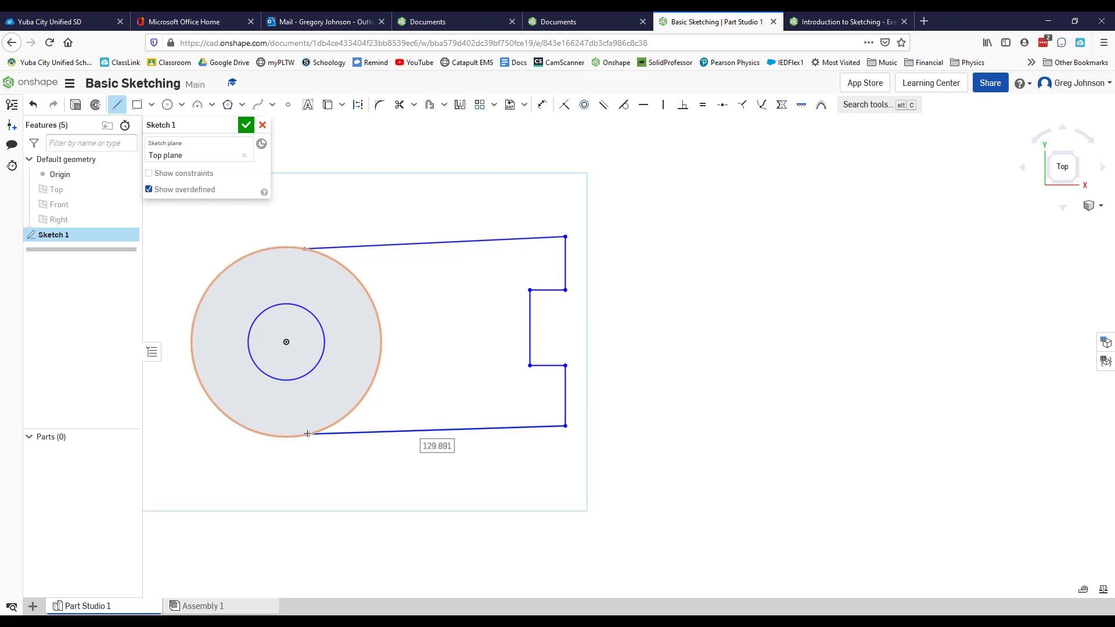
key(Escape)
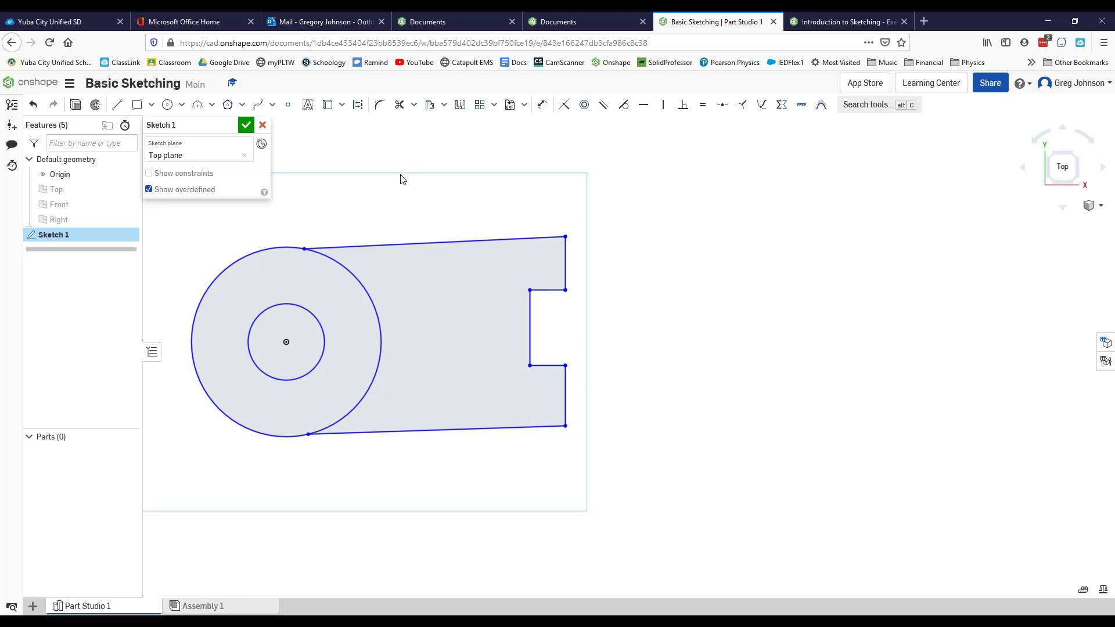
Draw a construction line about 124 mm long from the origin to the notch's vertical inner edge.
key(l)
key(d)
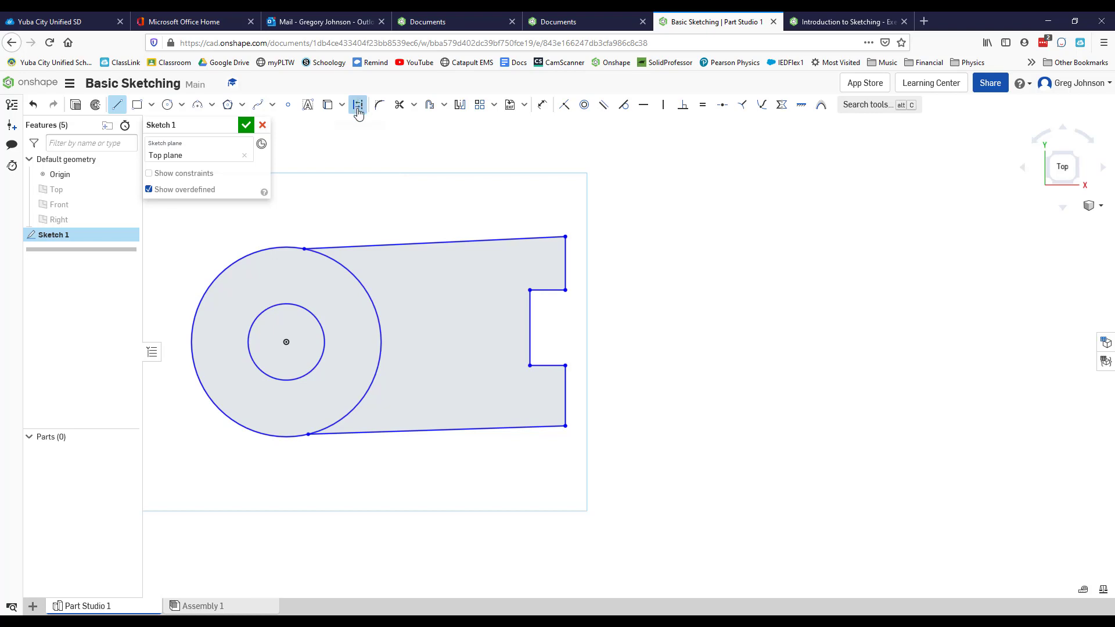
click(286, 342)
click(529, 312)
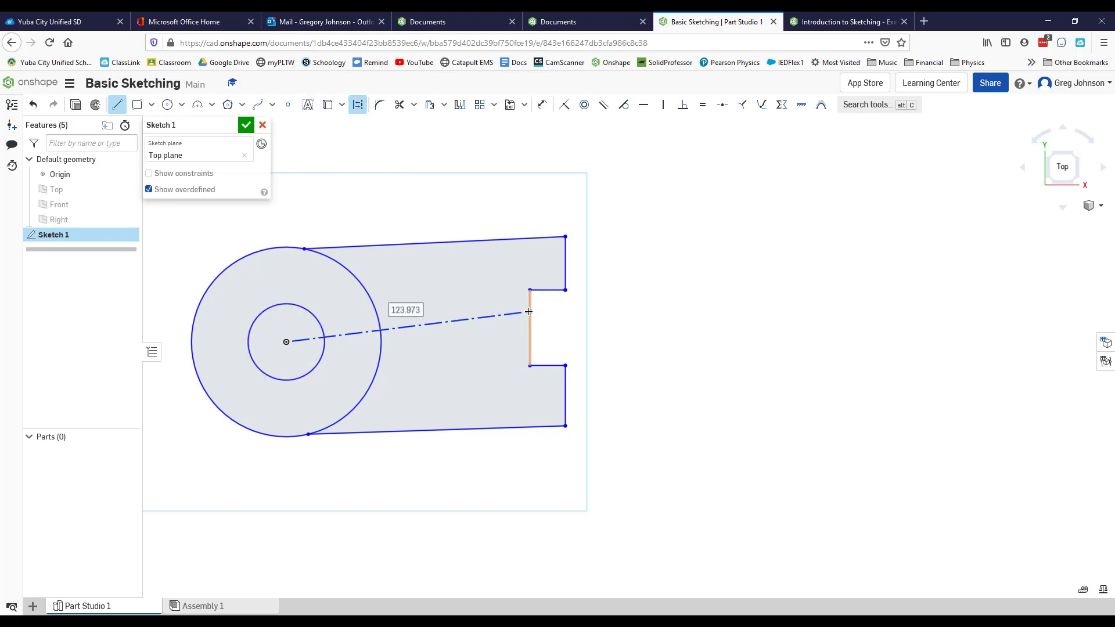
key(Escape)
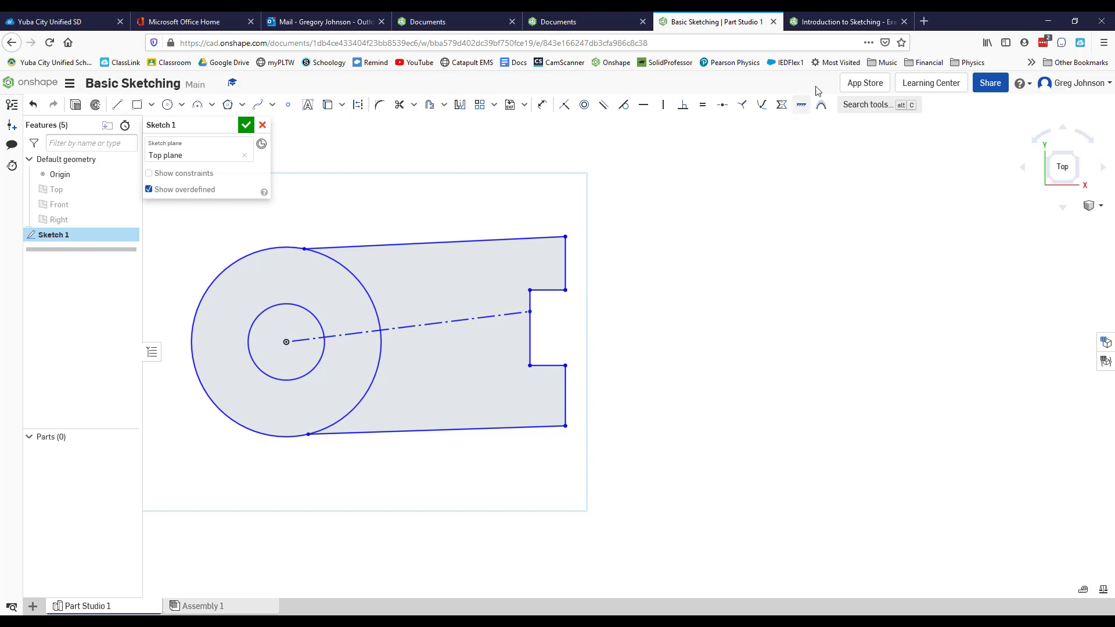
Compare the sketch with Step 2 in the Learning Center, advance to Step 3, and return to the Part Studio.
click(838, 23)
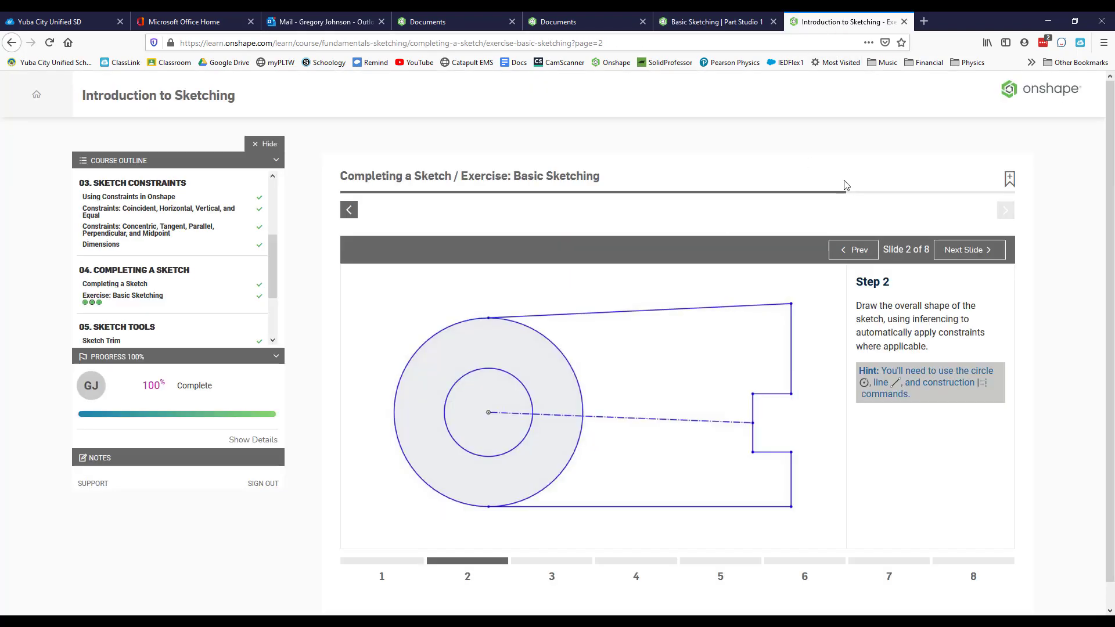
click(976, 251)
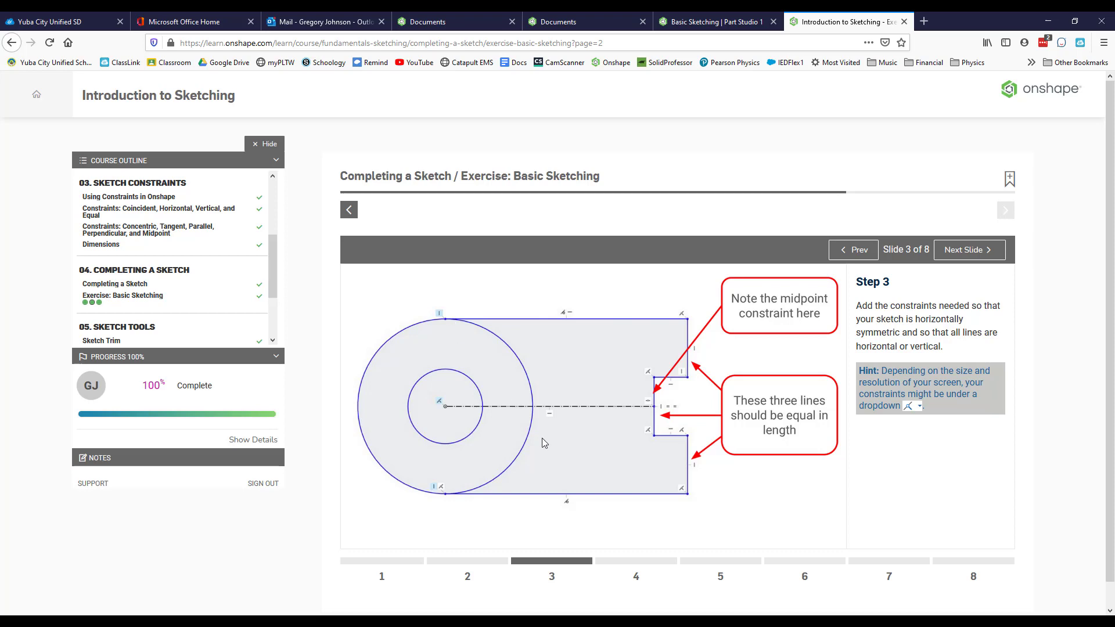
click(694, 22)
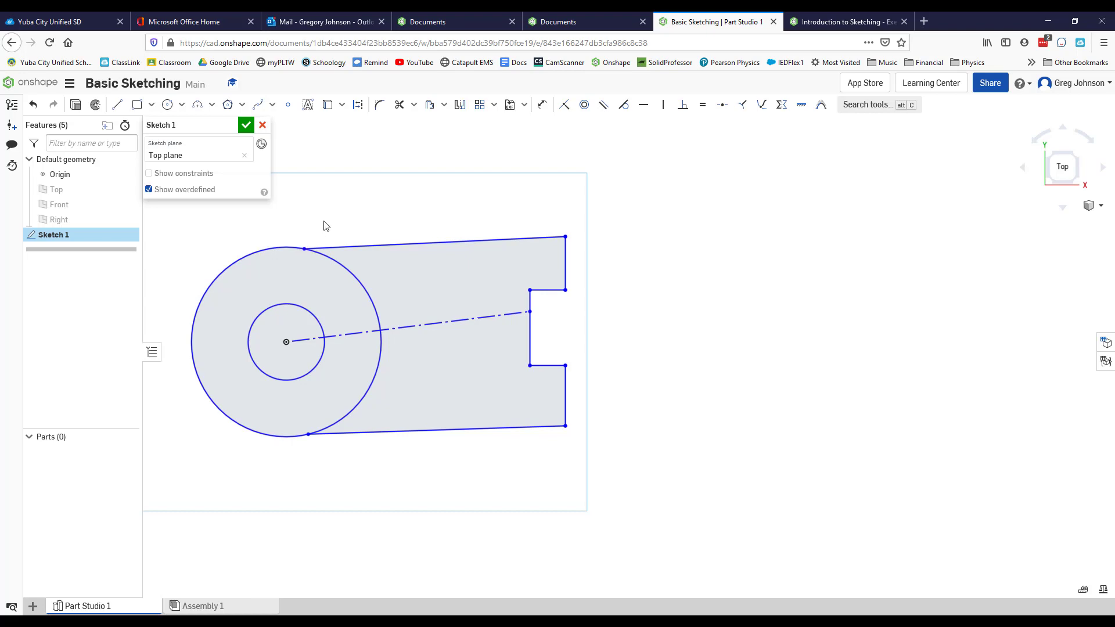
Constrain the two long lines' endpoints on the outer circle to be vertically aligned with the origin.
key(v)
click(305, 248)
click(285, 341)
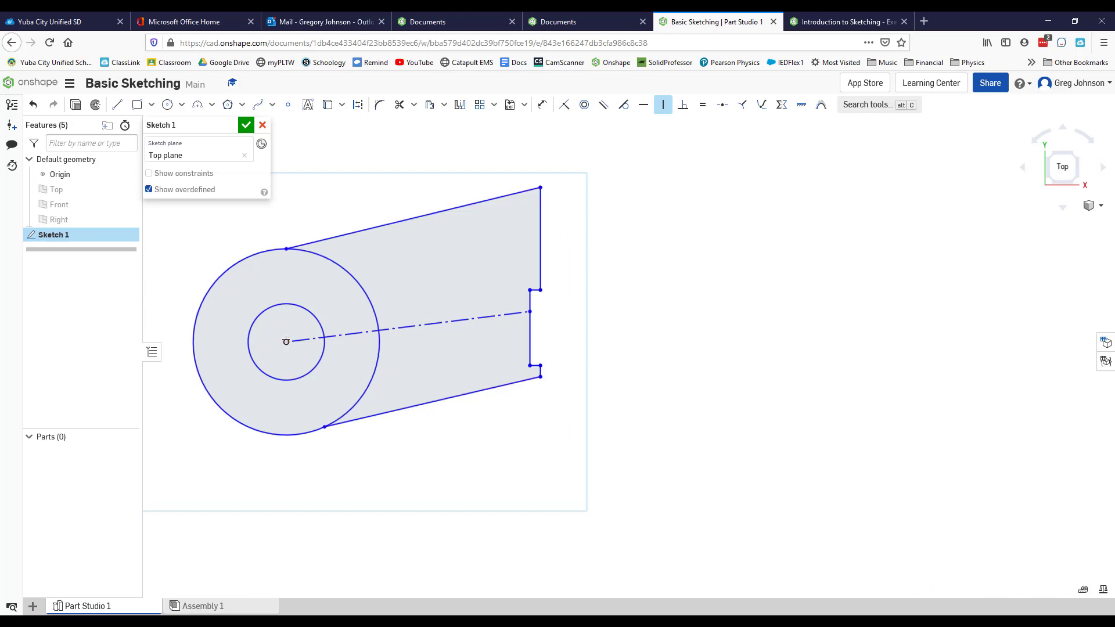
click(326, 427)
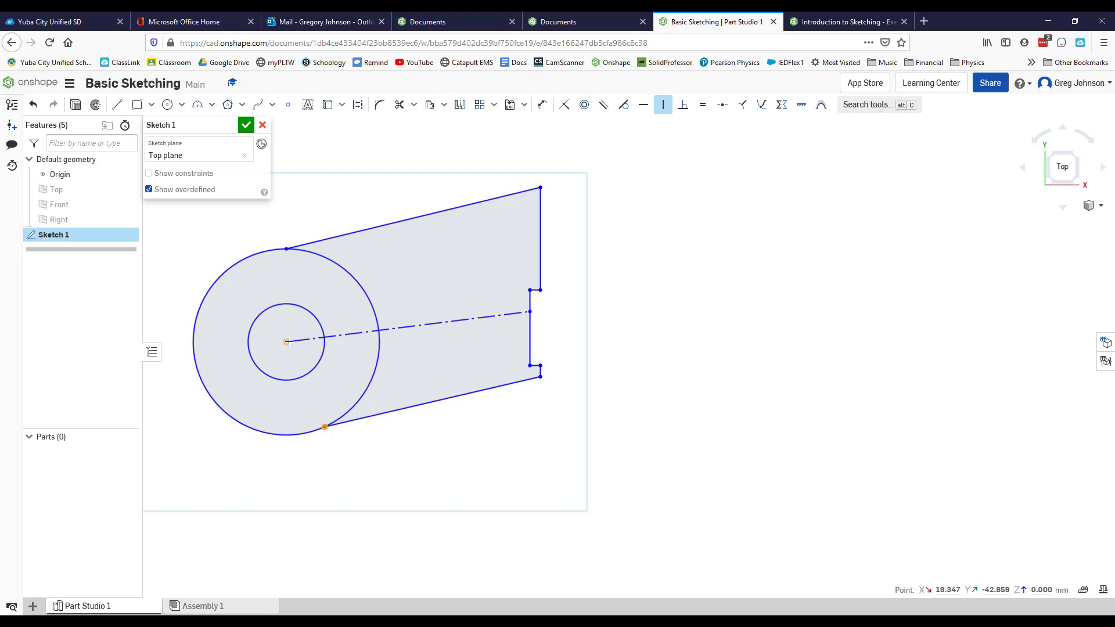
click(286, 341)
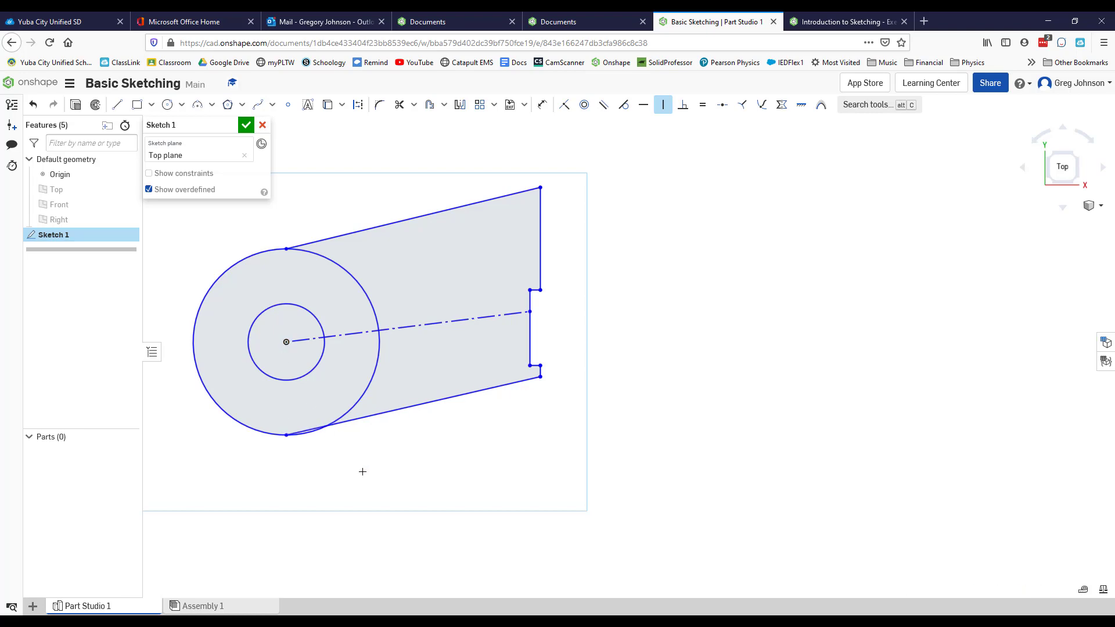
key(Escape)
Reshape the profile by moving its lower-right corner down and its upper-right corner outward, making both long lines nearly level.
mouse_move(463, 400)
mouse_down()
mouse_move(467, 415)
mouse_move(462, 400)
mouse_up()
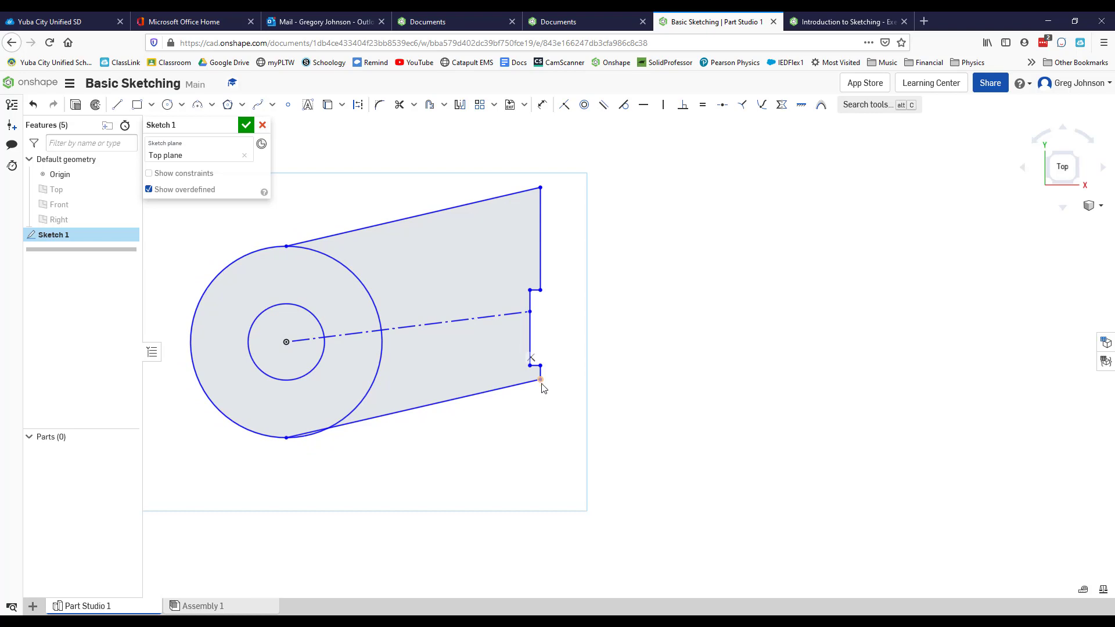
drag(542, 385, 542, 439)
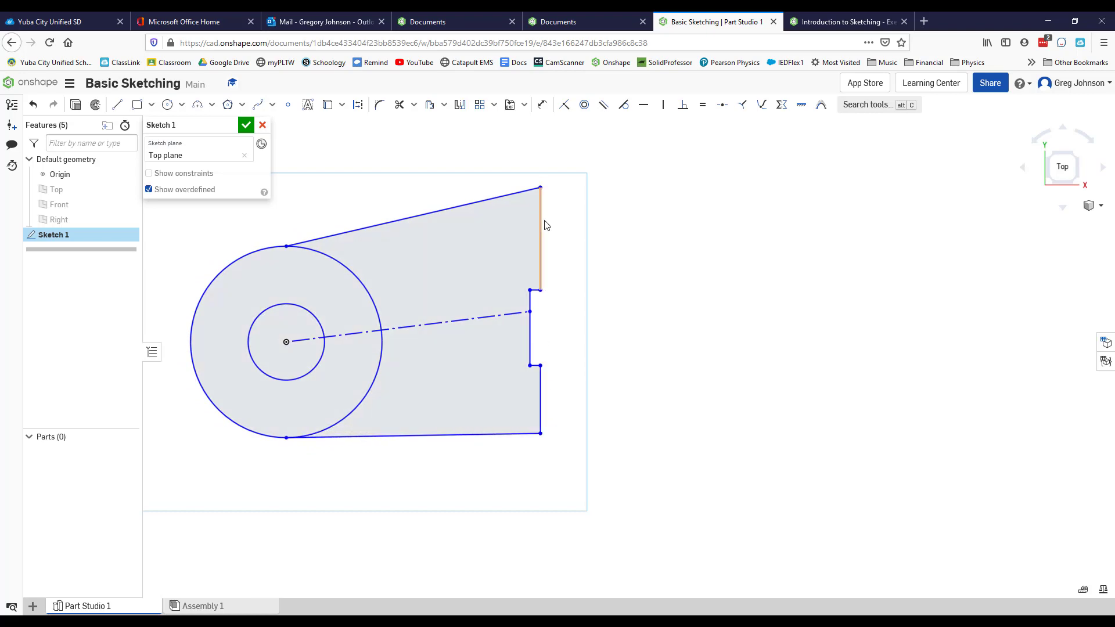
mouse_move(544, 200)
mouse_down()
mouse_move(557, 235)
mouse_move(580, 244)
mouse_move(608, 230)
mouse_up()
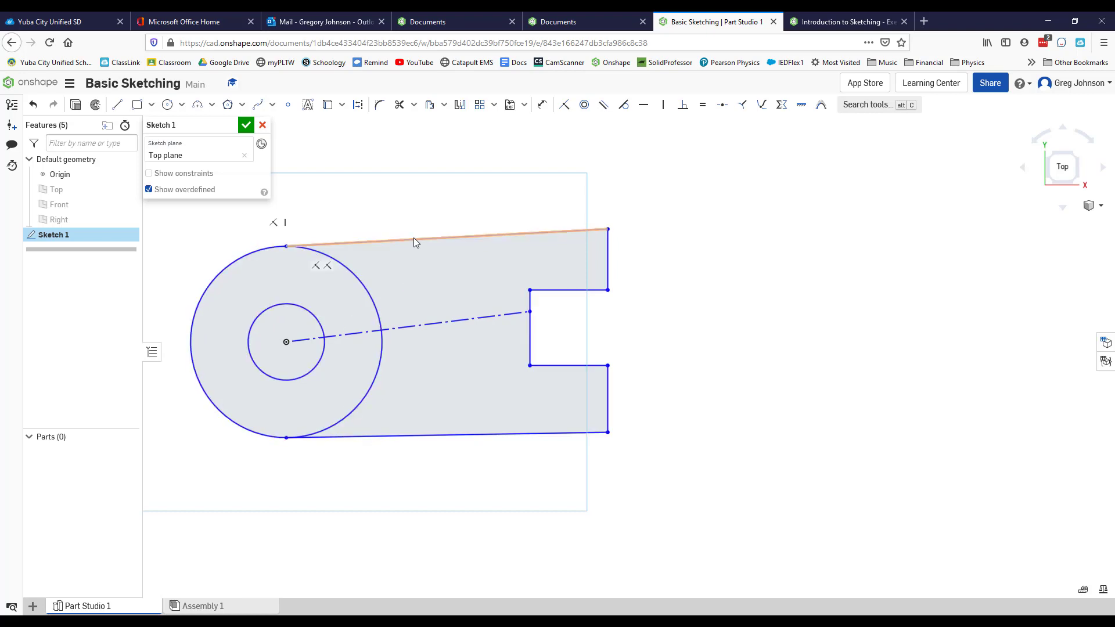
Apply horizontal constraints to the profile's long upper and lower lines.
key(h)
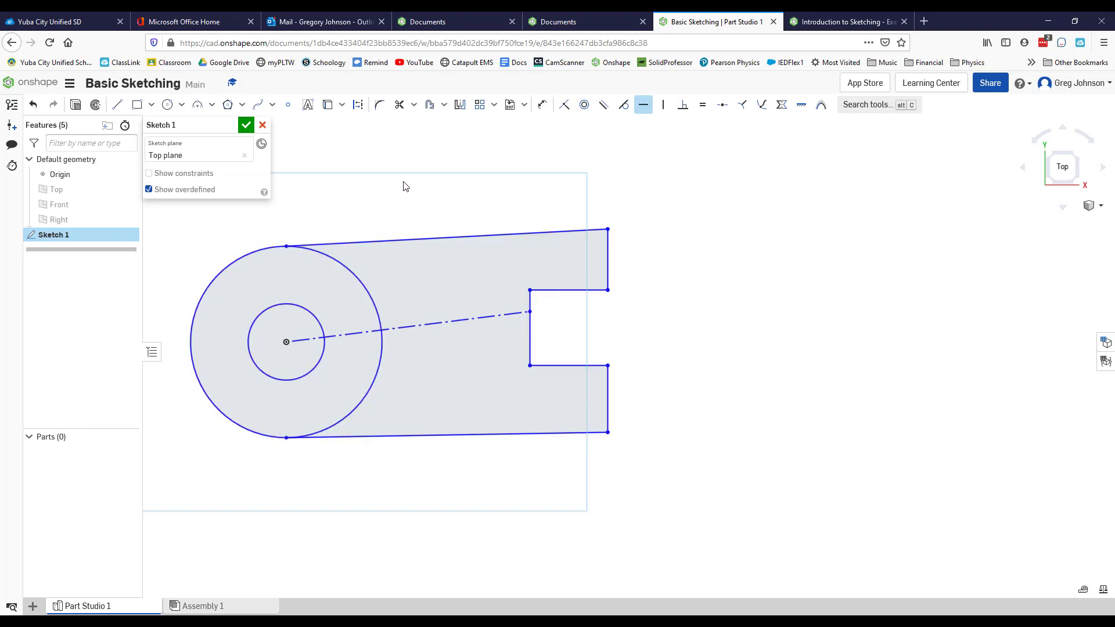
click(434, 240)
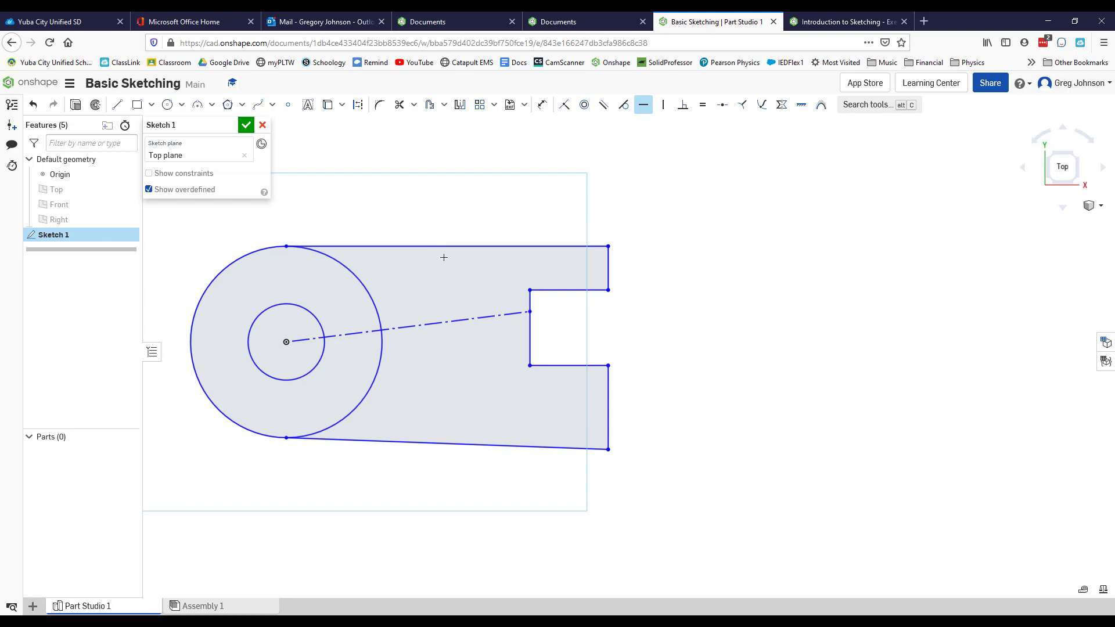
click(438, 443)
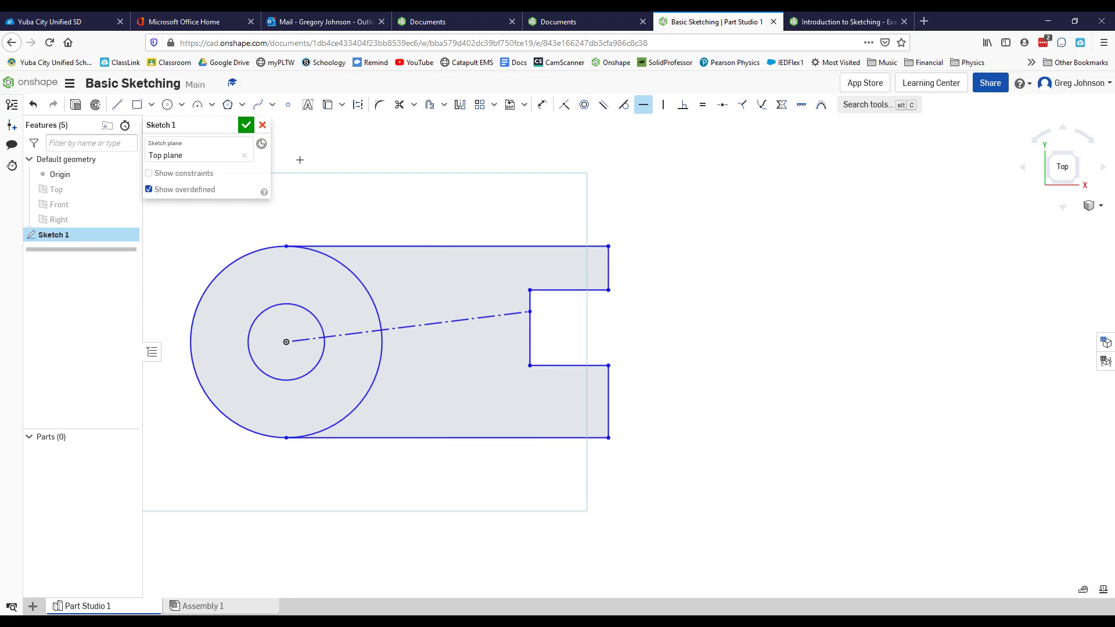
Show the sketch constraints and make the long upper and lower lines tangent to the outer circle.
click(149, 173)
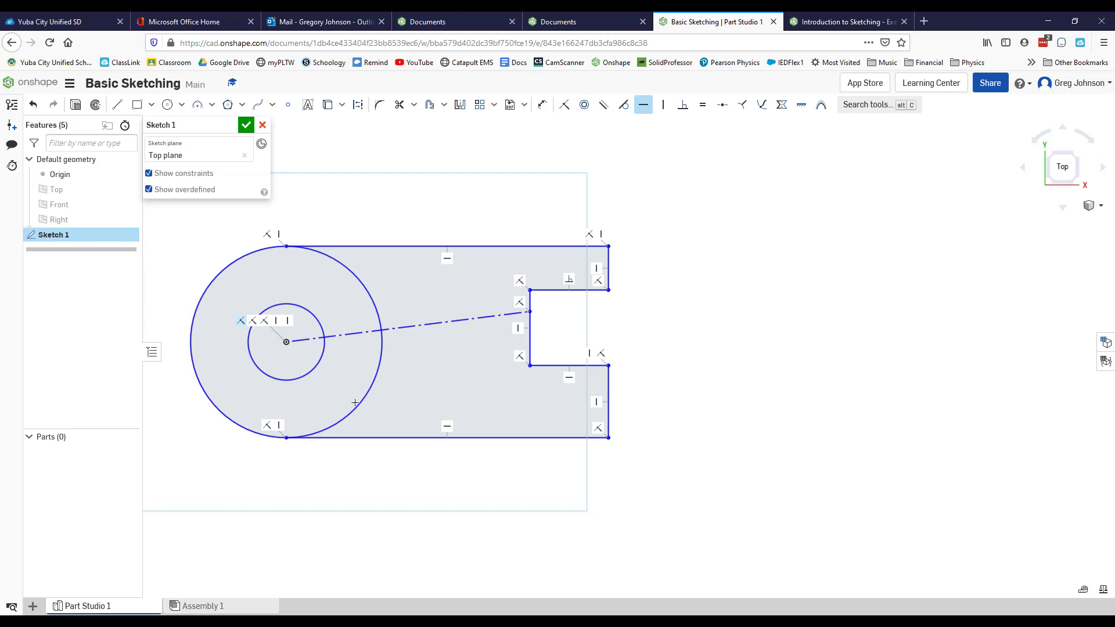
key(t)
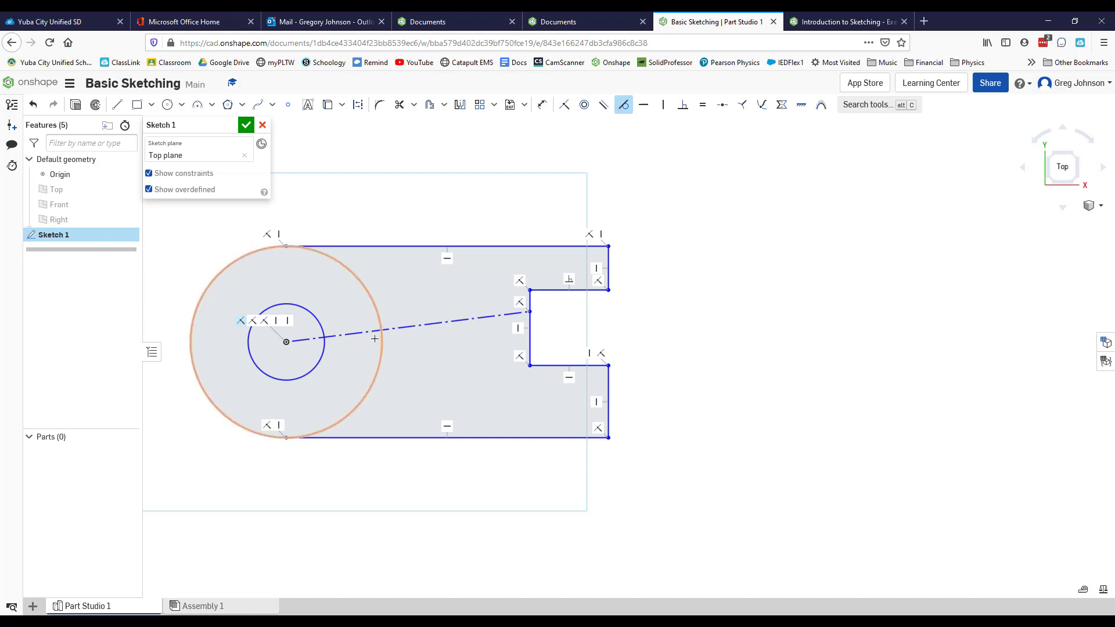
click(355, 246)
click(348, 269)
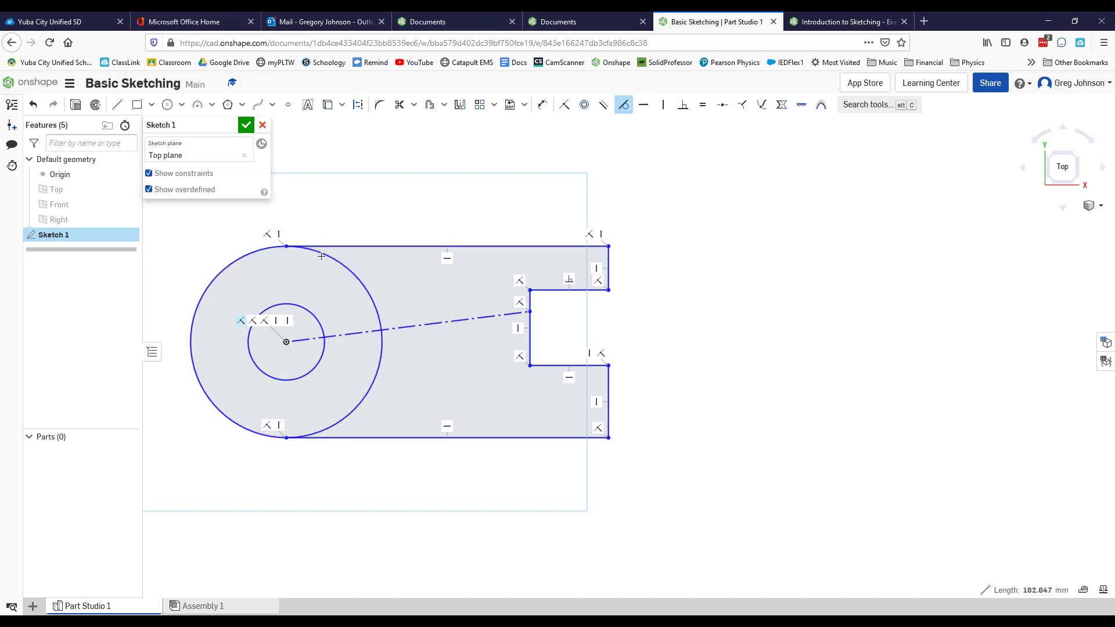
click(356, 429)
click(353, 422)
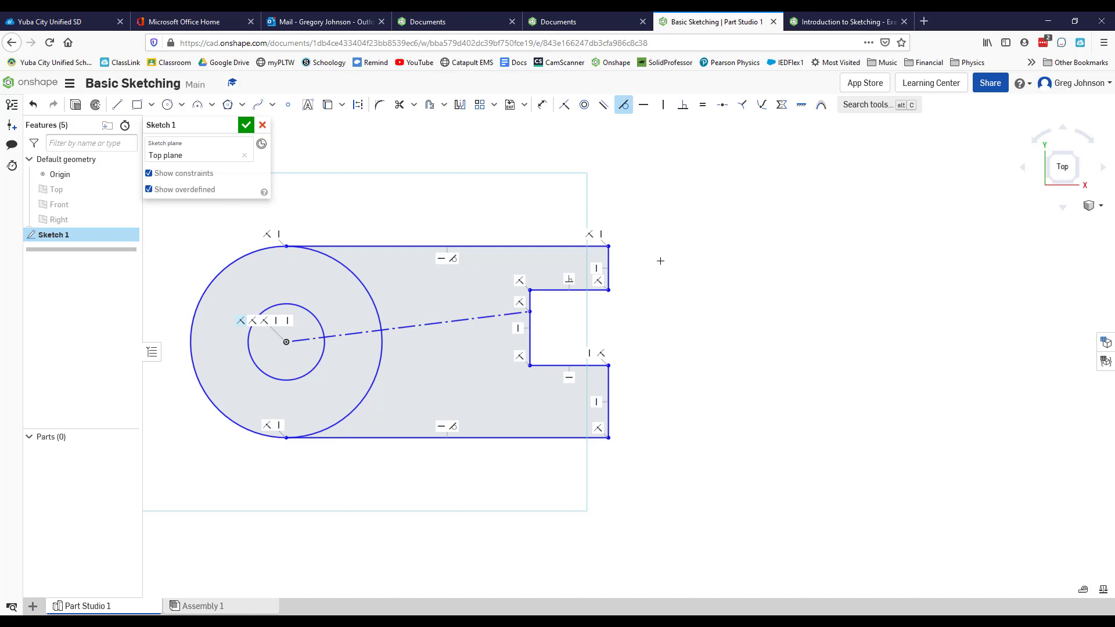
Constrain the construction line's outer endpoint to the midpoint of the notch's inner edge, and make the construction line horizontal.
click(722, 108)
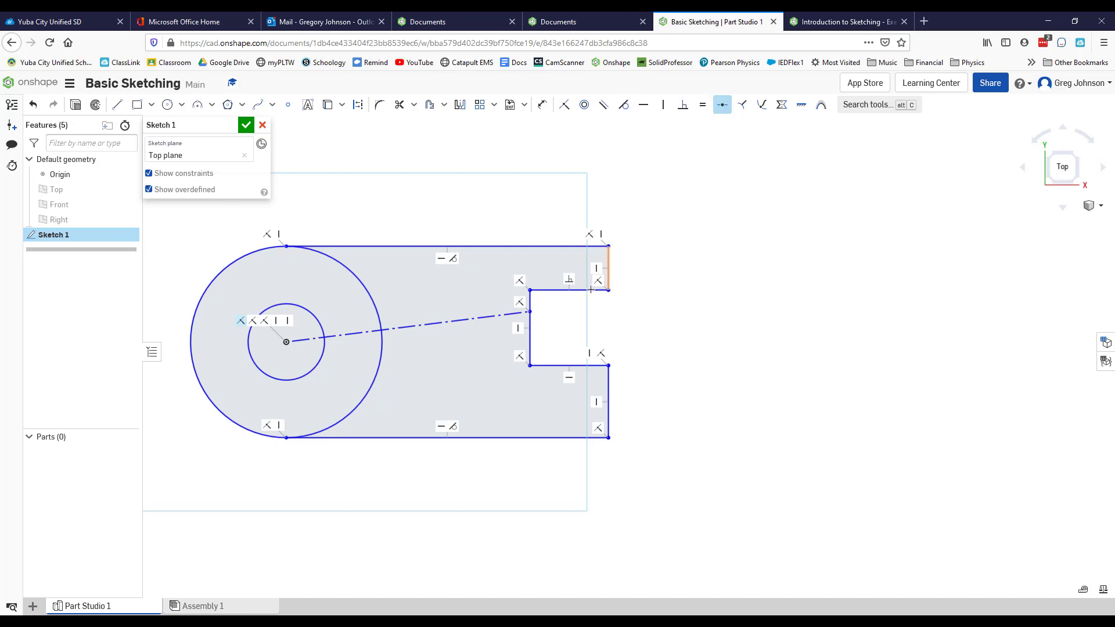
click(530, 346)
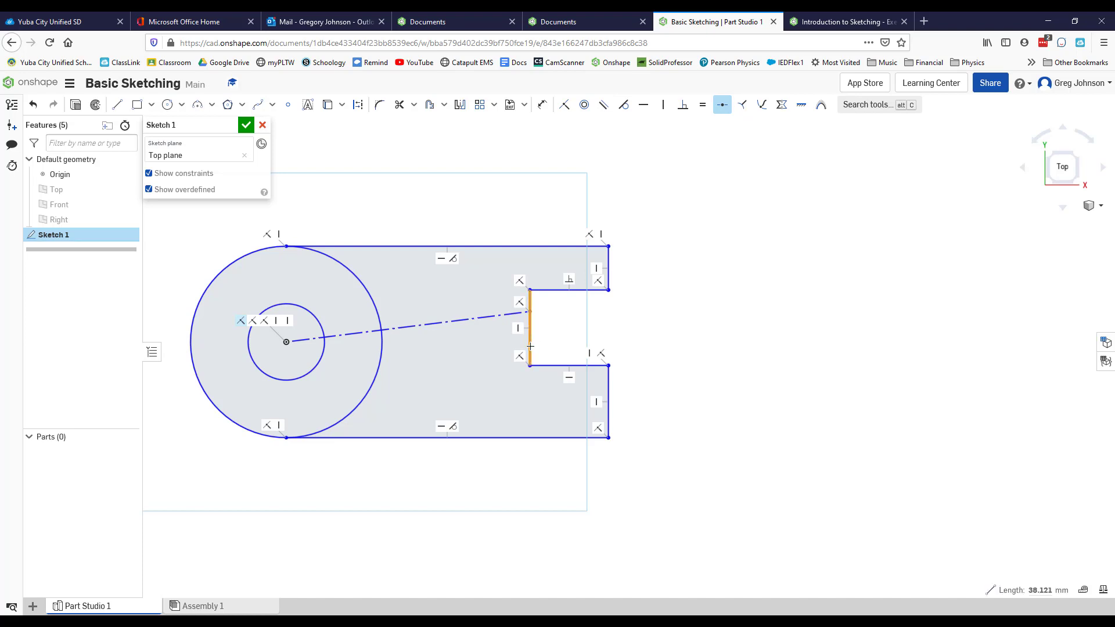
click(528, 312)
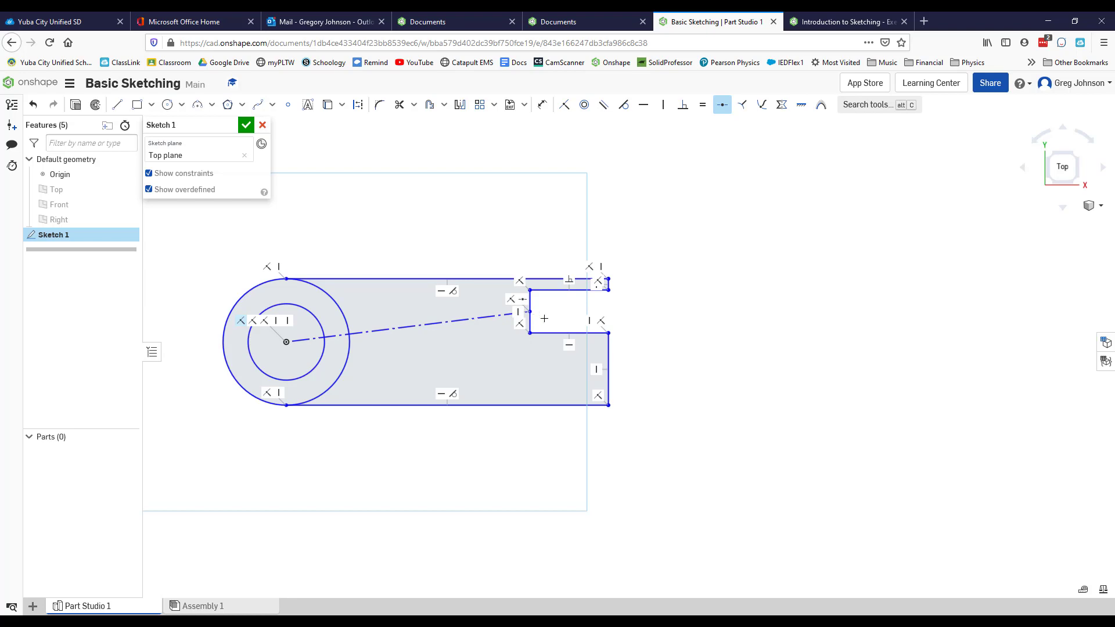
key(h)
click(409, 327)
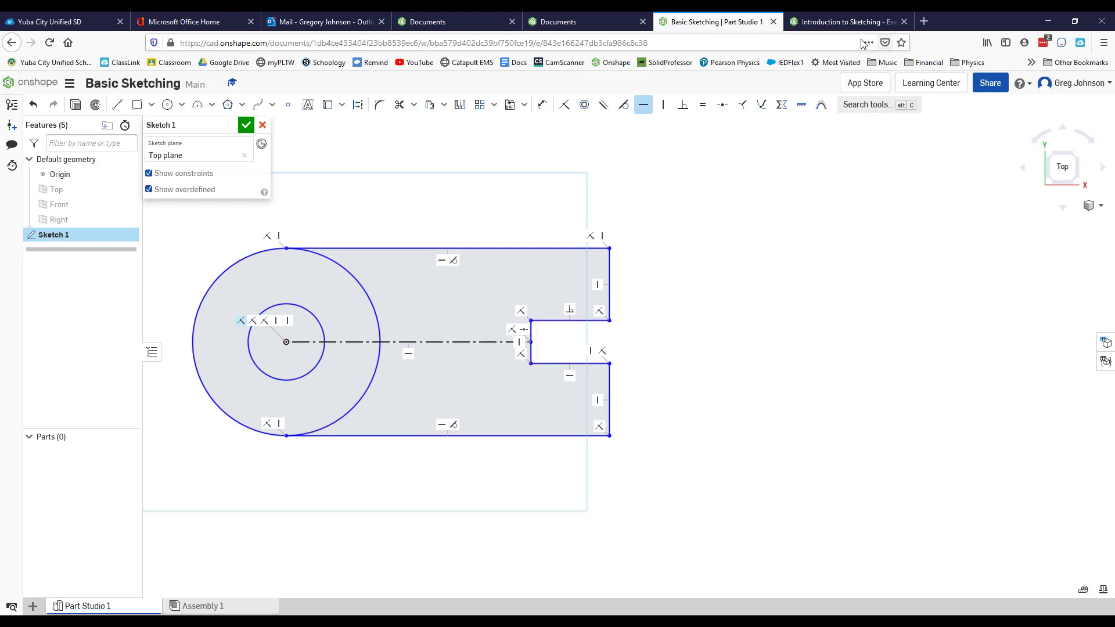
Recheck the Step 3 constraint requirements in the Learning Center and return to the Part Studio.
click(848, 23)
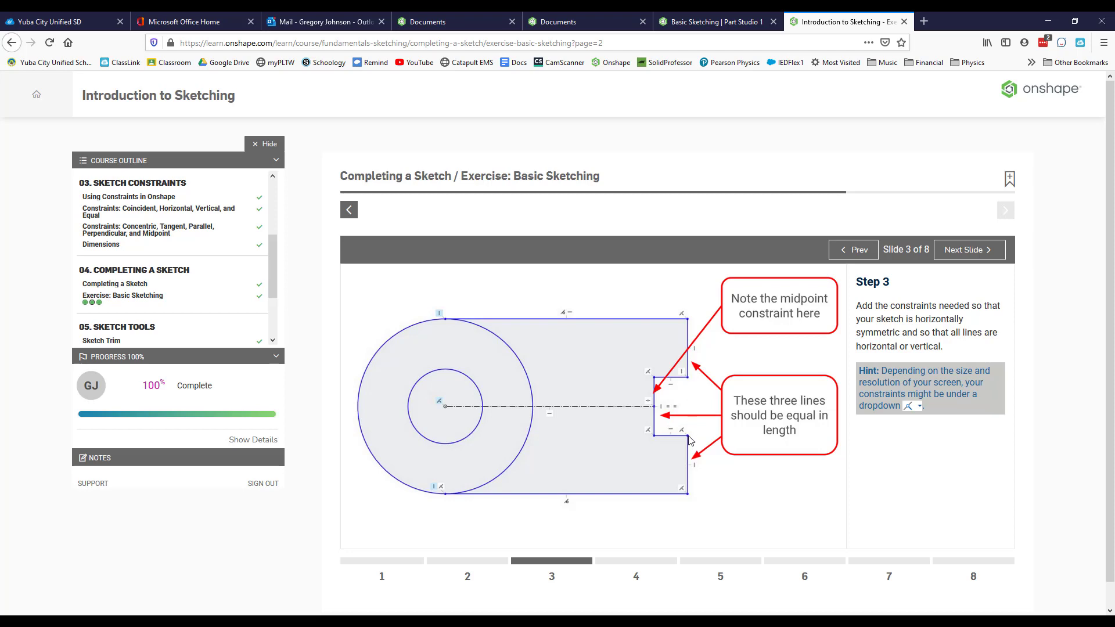
click(695, 23)
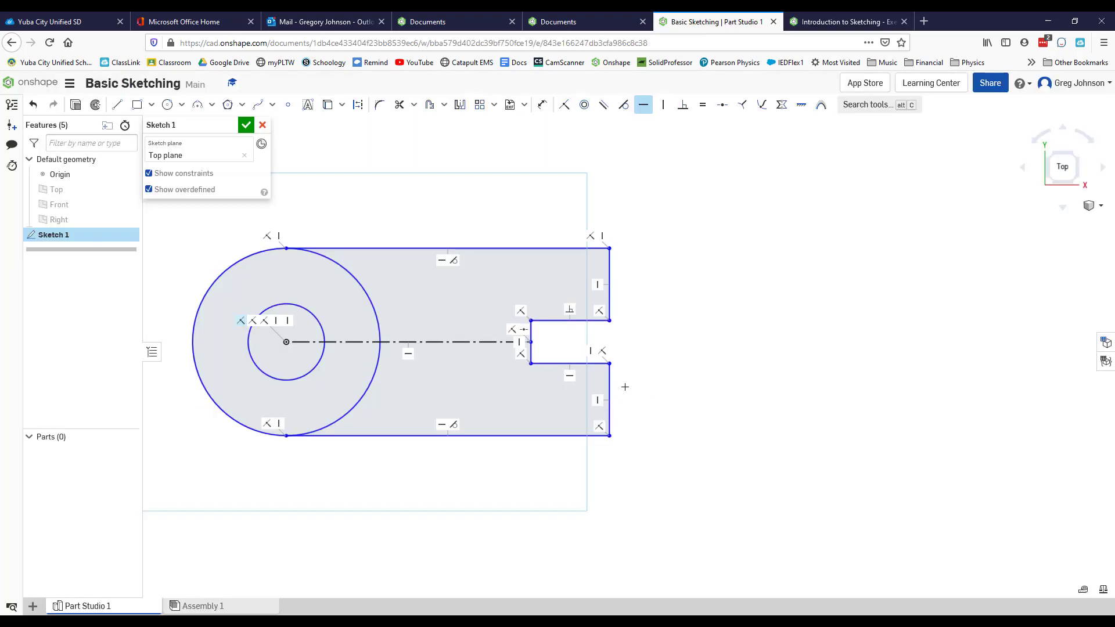
Move the outer end edge slightly inward, and make the upper and lower end edges and the notch's inner edge equal in length.
key(Escape)
mouse_move(609, 385)
mouse_down()
mouse_move(640, 391)
mouse_move(580, 386)
mouse_move(596, 391)
mouse_up()
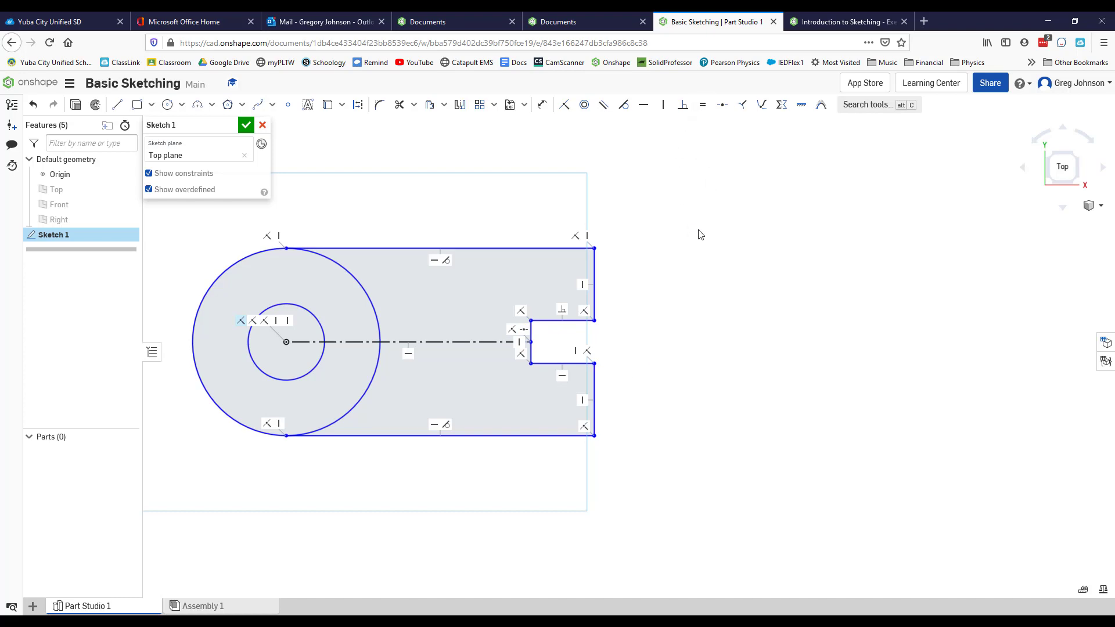
key(e)
click(594, 265)
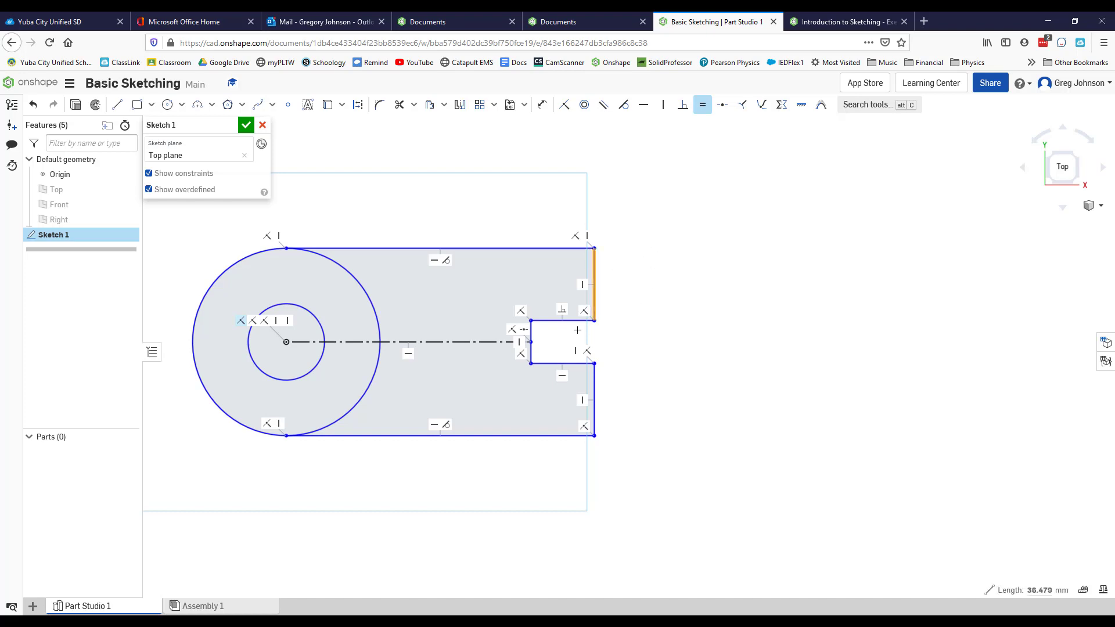
click(530, 332)
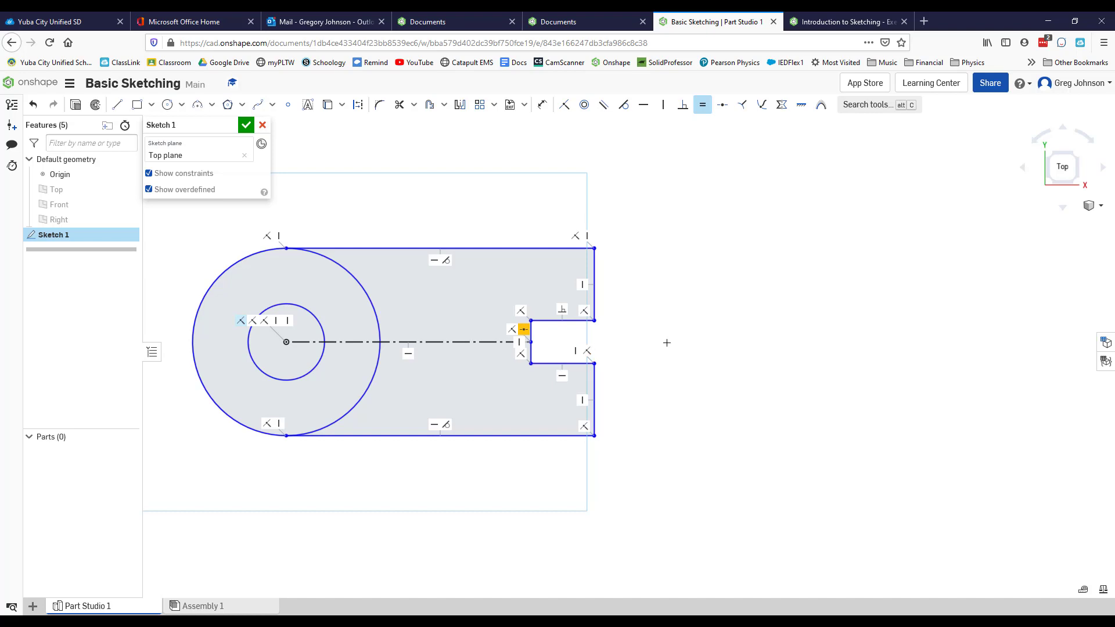
scroll(667, 341, up, 2)
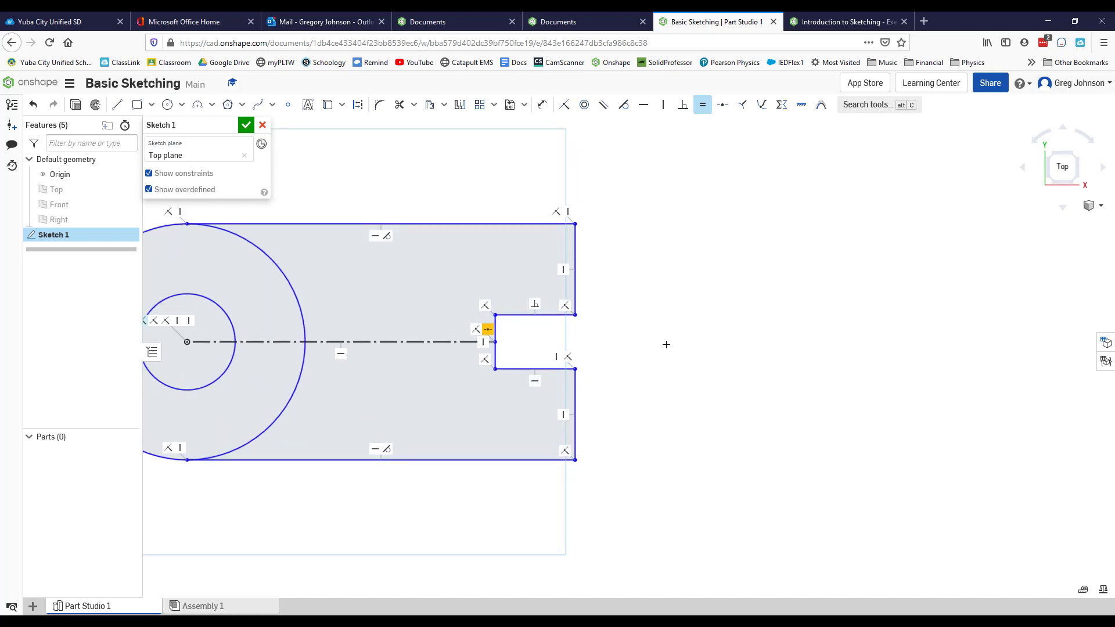
mouse_move(668, 344)
middle_down()
mouse_move(903, 354)
mouse_move(918, 375)
mouse_move(880, 360)
middle_up()
scroll(836, 368, up, 3)
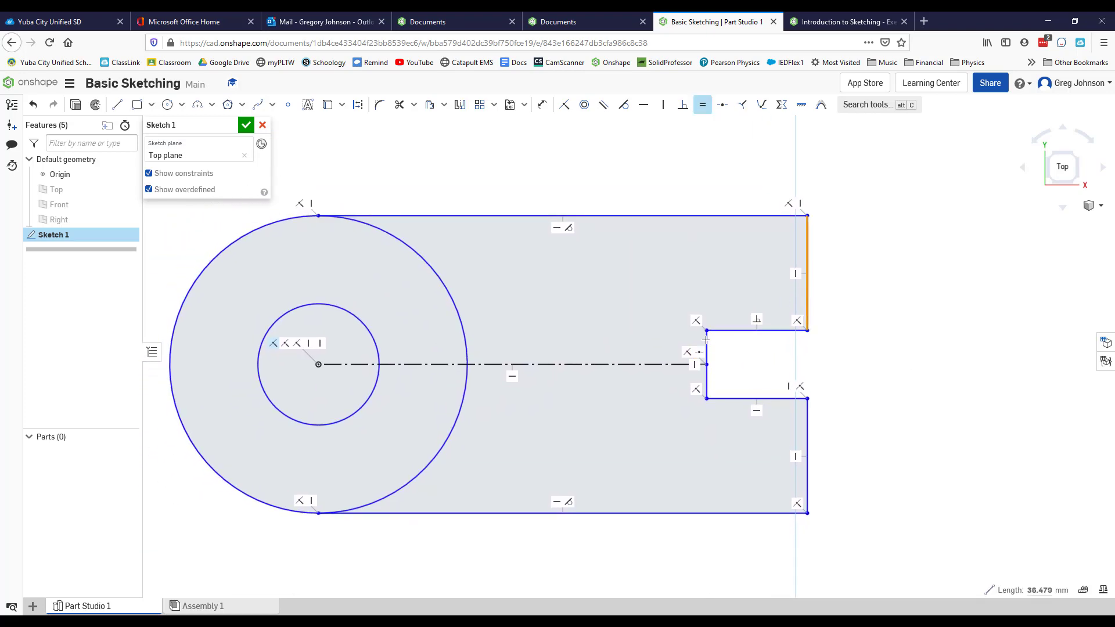
drag(801, 295, 731, 348)
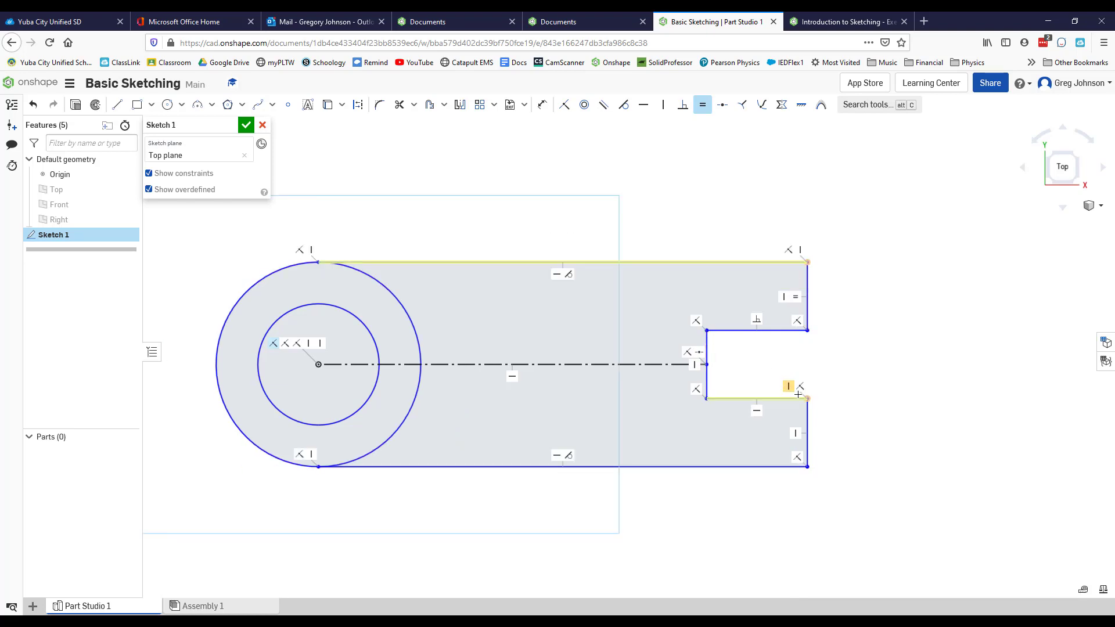
click(806, 275)
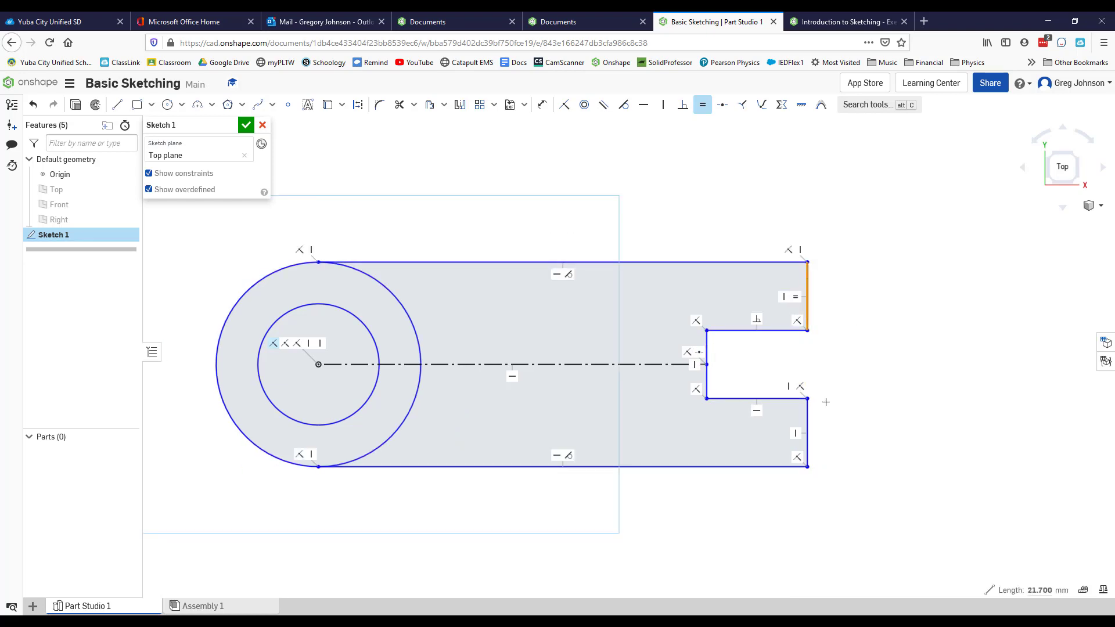
click(807, 432)
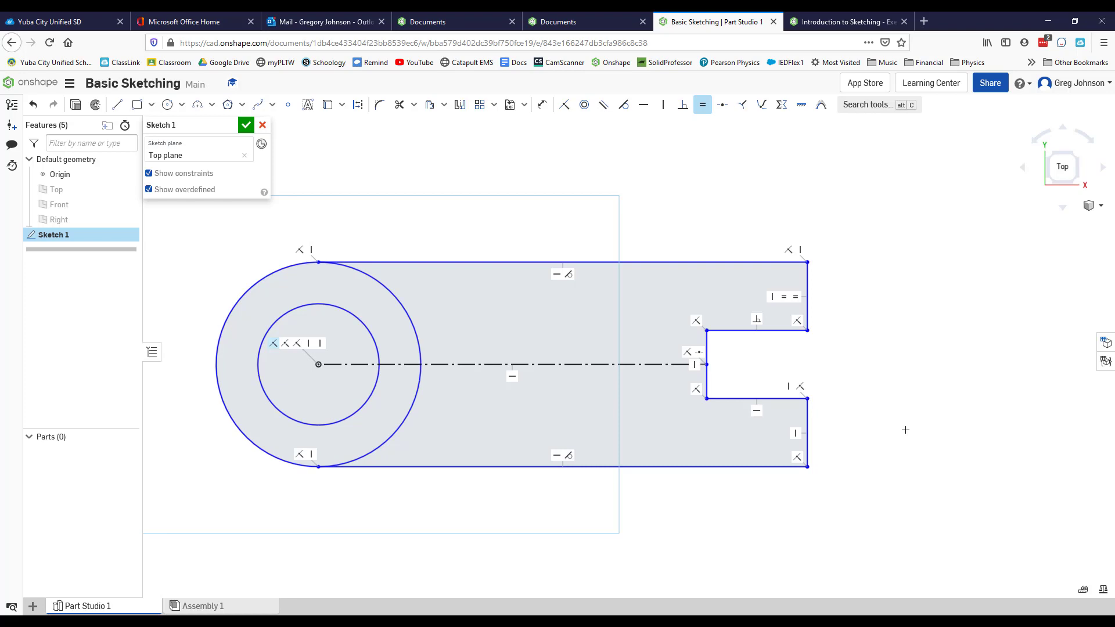
Advance the Learning Center exercise to Step 4, and dimension the distance from the circle center to the outer end edge as 200 mm.
click(844, 21)
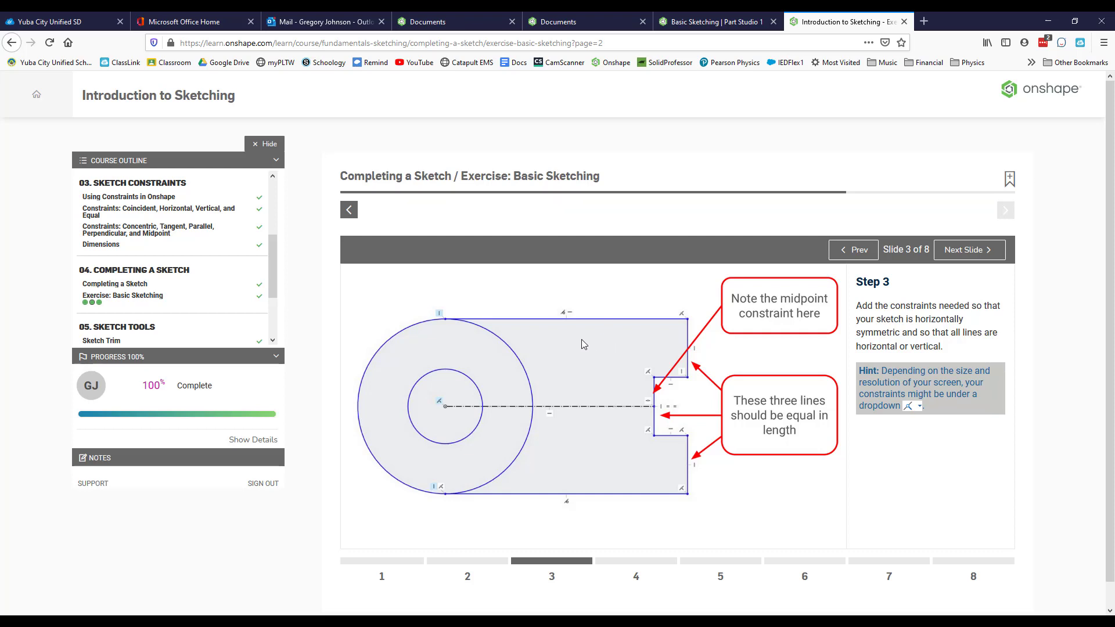
click(964, 261)
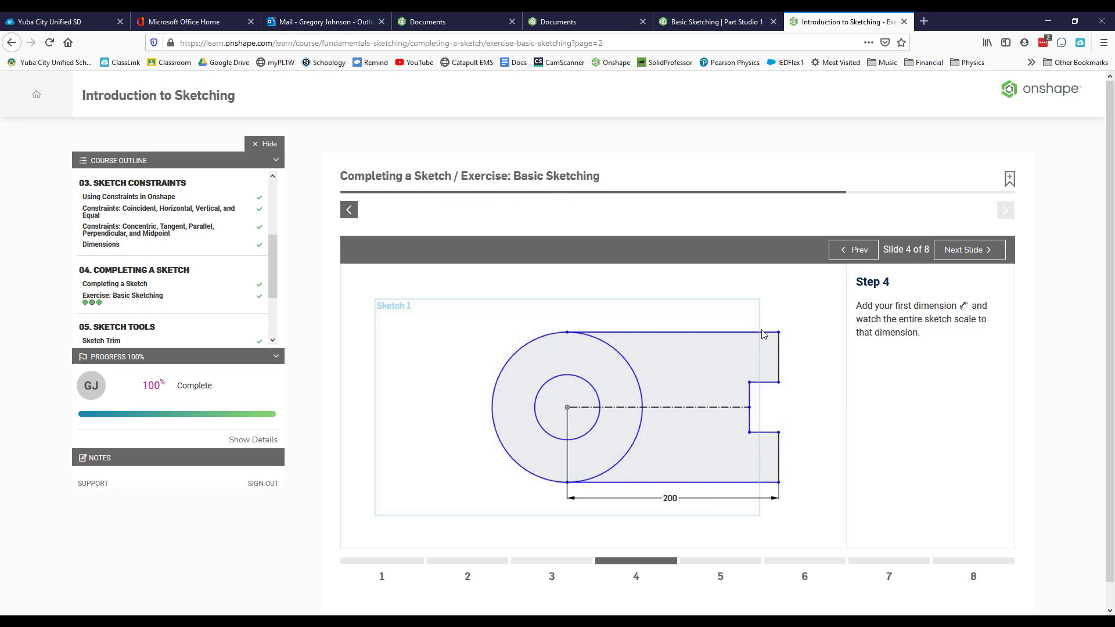
click(697, 21)
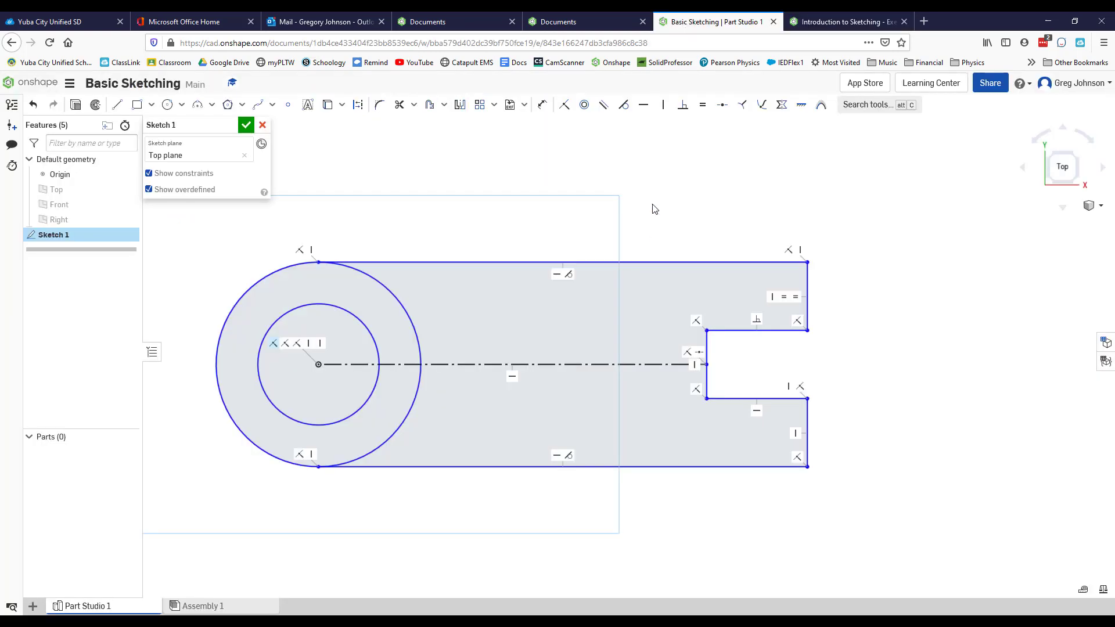
key(d)
click(319, 364)
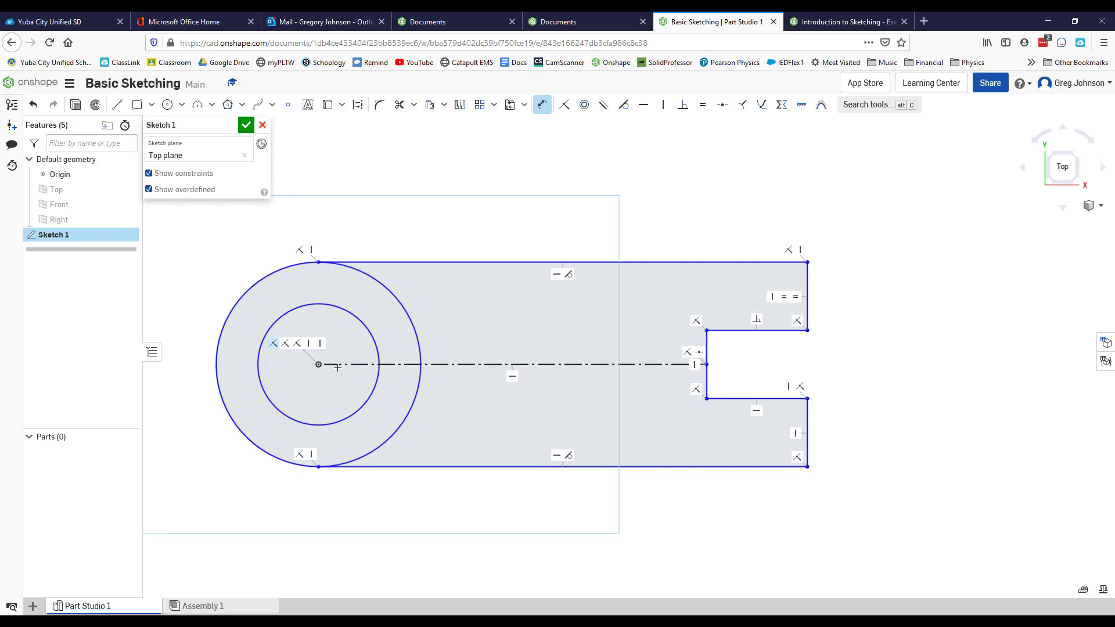
click(806, 430)
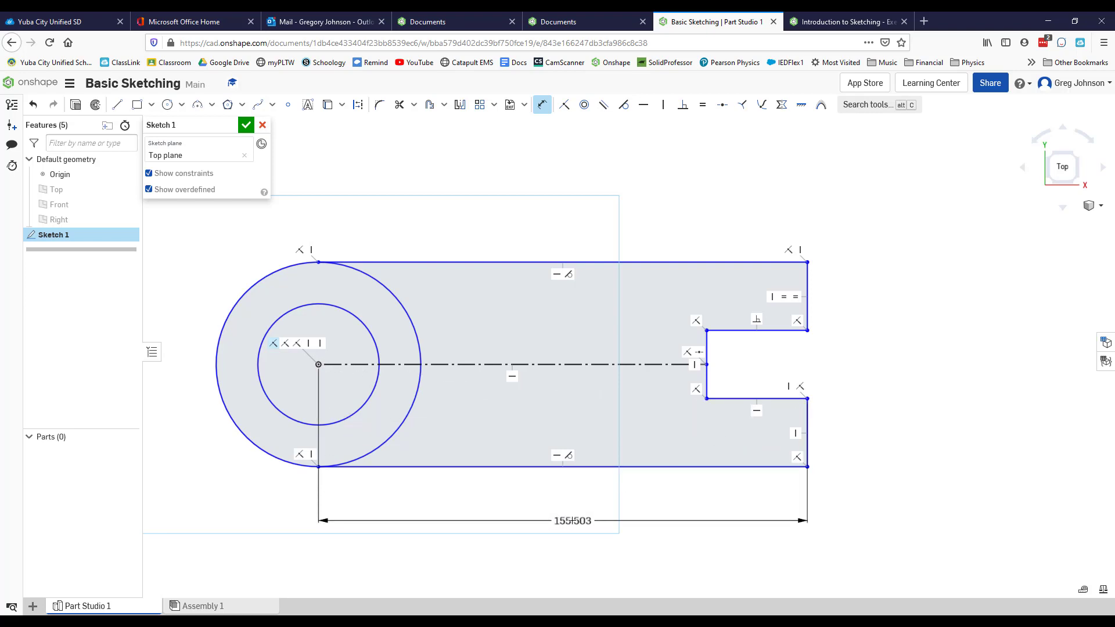
click(572, 521)
text(200)
key(Return)
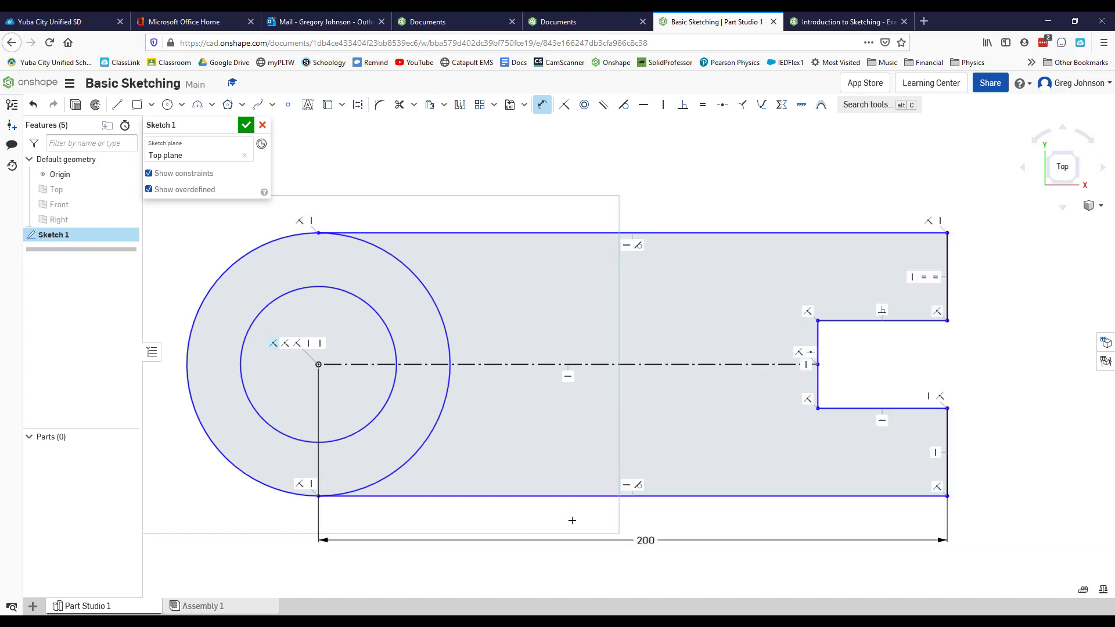
Advance the Learning Center exercise to Step 5, and dimension the notch's lower horizontal edge as 70 mm in the Part Studio.
click(832, 24)
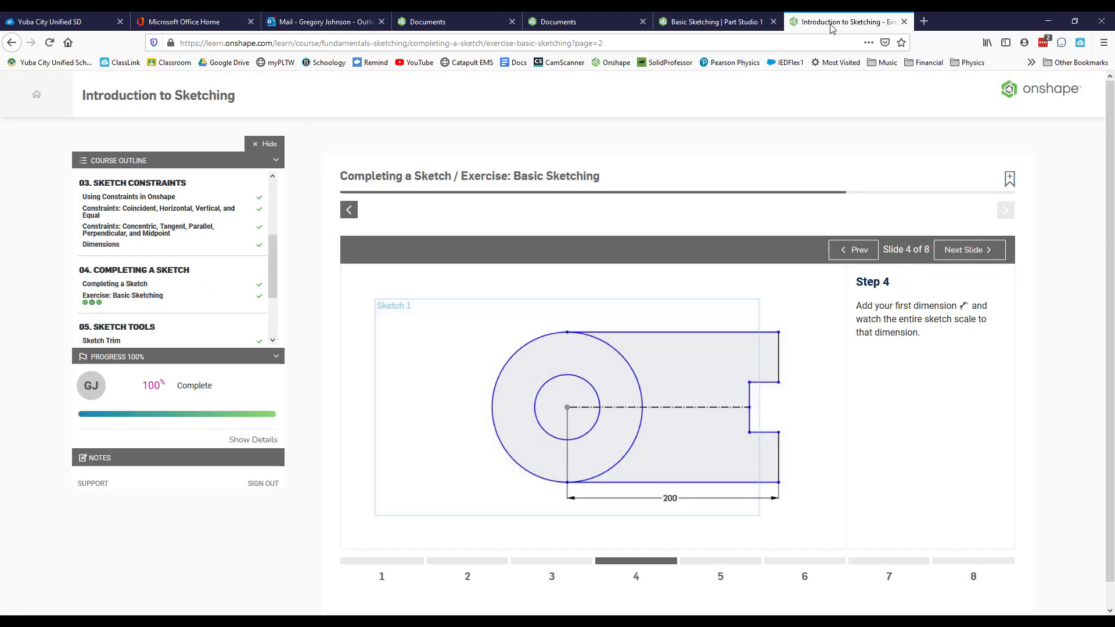
click(975, 251)
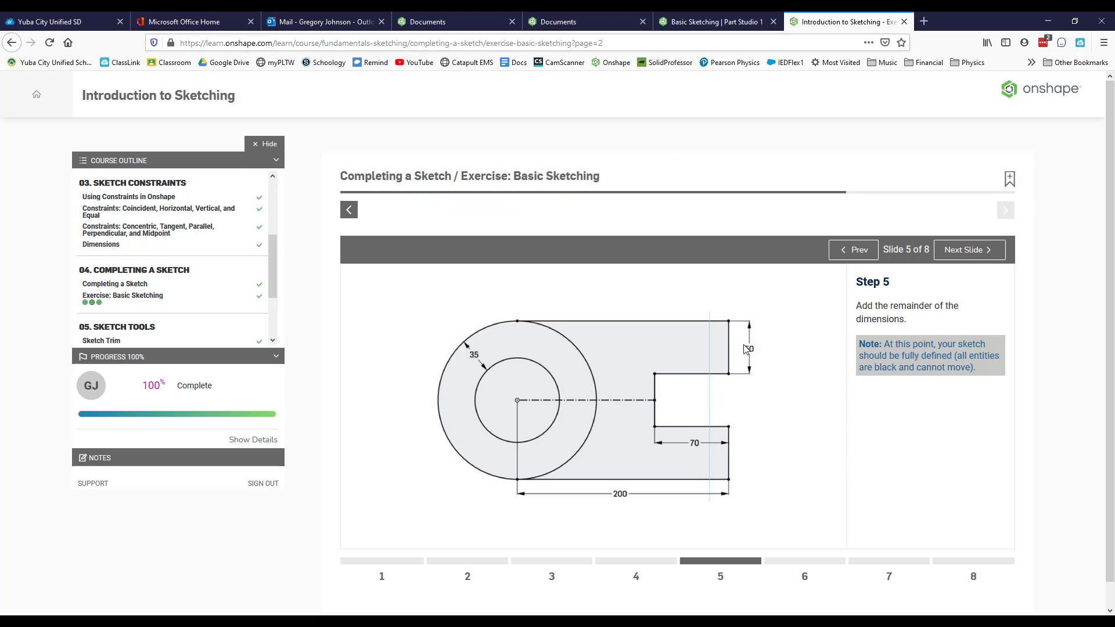
click(713, 21)
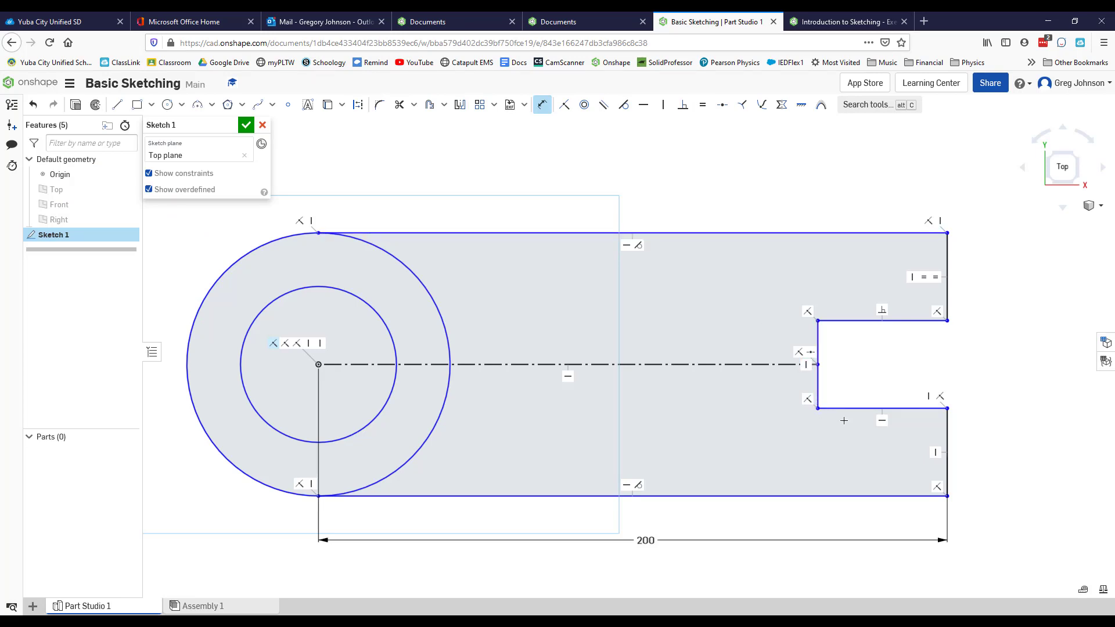
click(861, 409)
click(861, 446)
text(70)
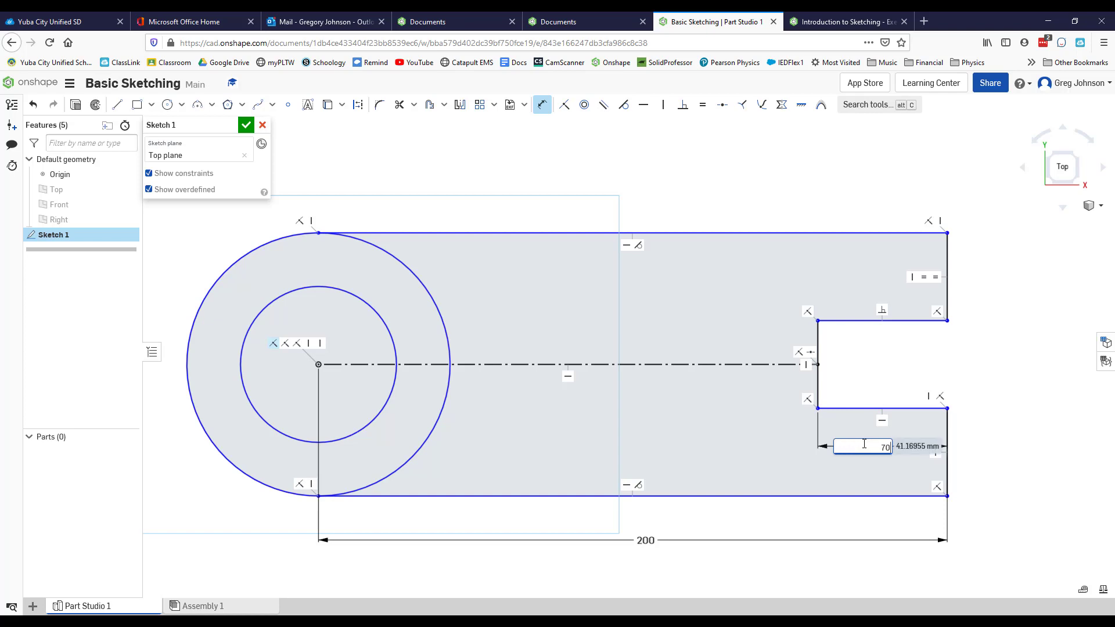
key(Return)
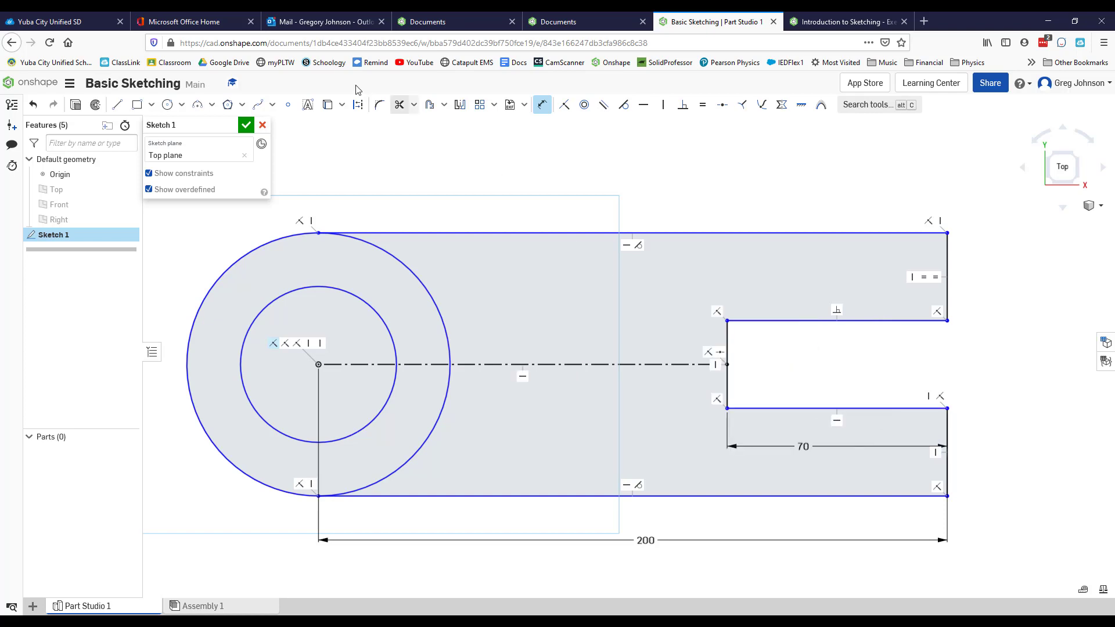
Hide the sketch constraints and dimension the upper tab's vertical end edge as 50 mm.
click(149, 173)
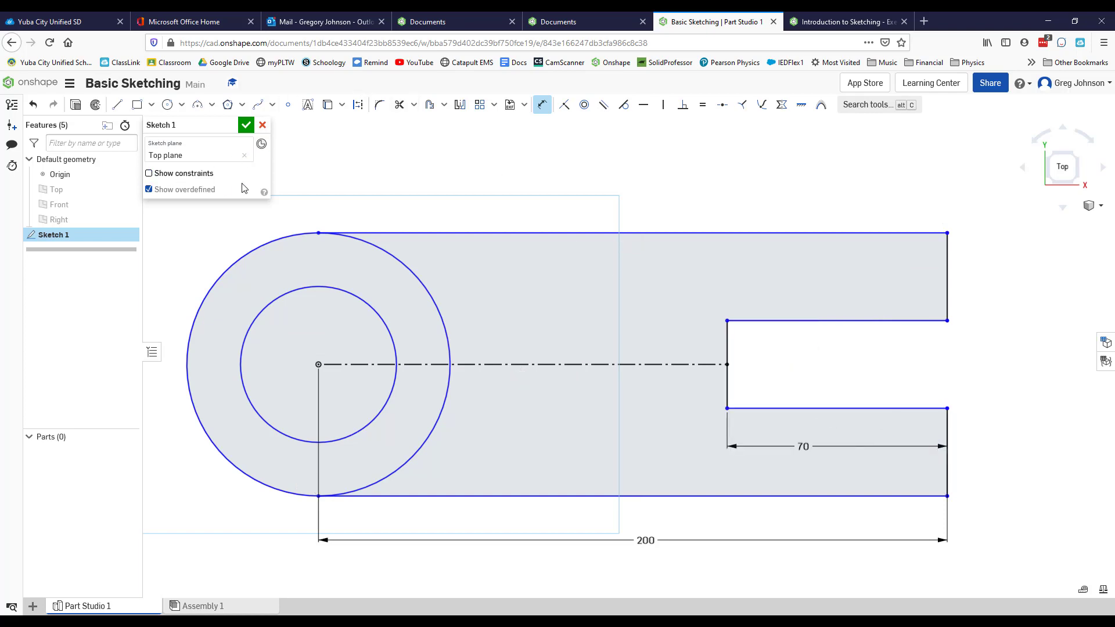
click(947, 268)
click(990, 268)
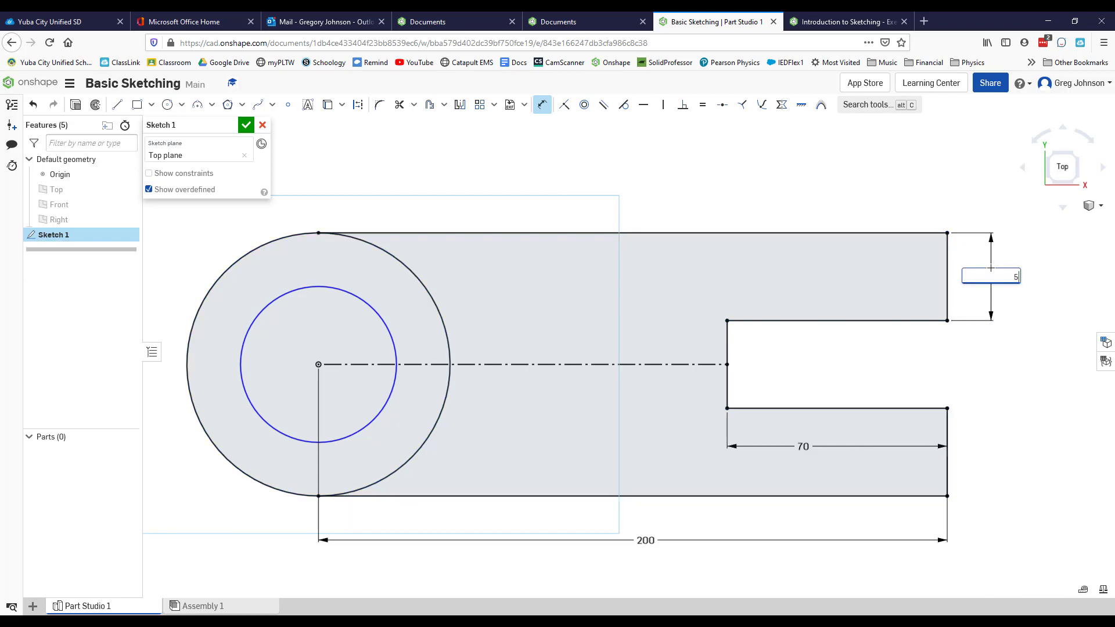
text(50)
key(Return)
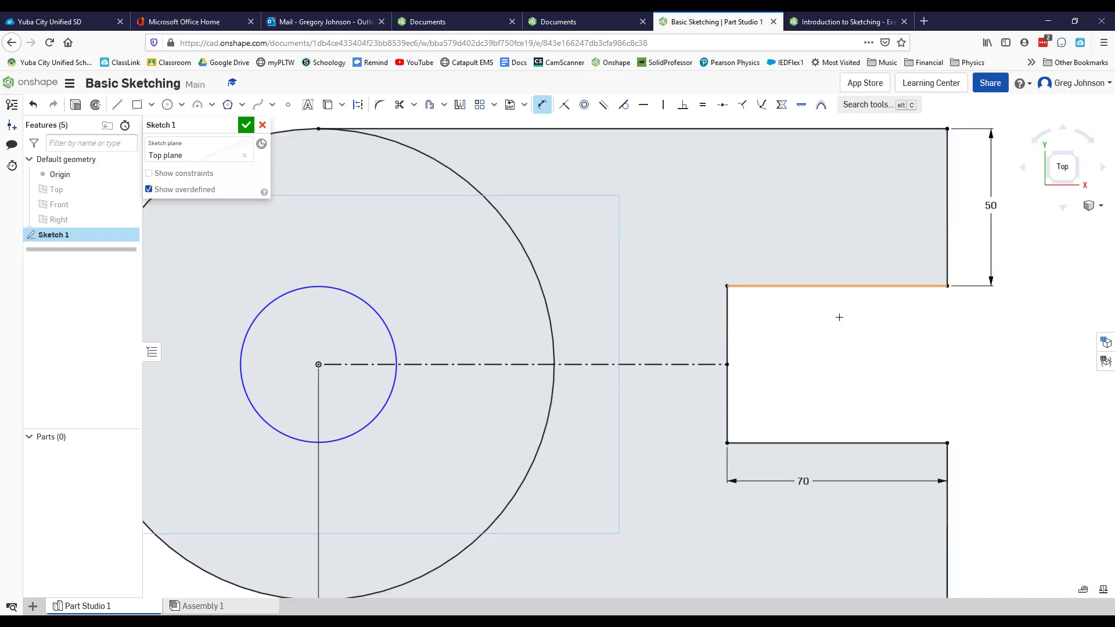
Dimension the radial gap between the inner and outer circles as 35 mm, and move the 200 mm dimension farther below the profile.
scroll(787, 349, down, 3)
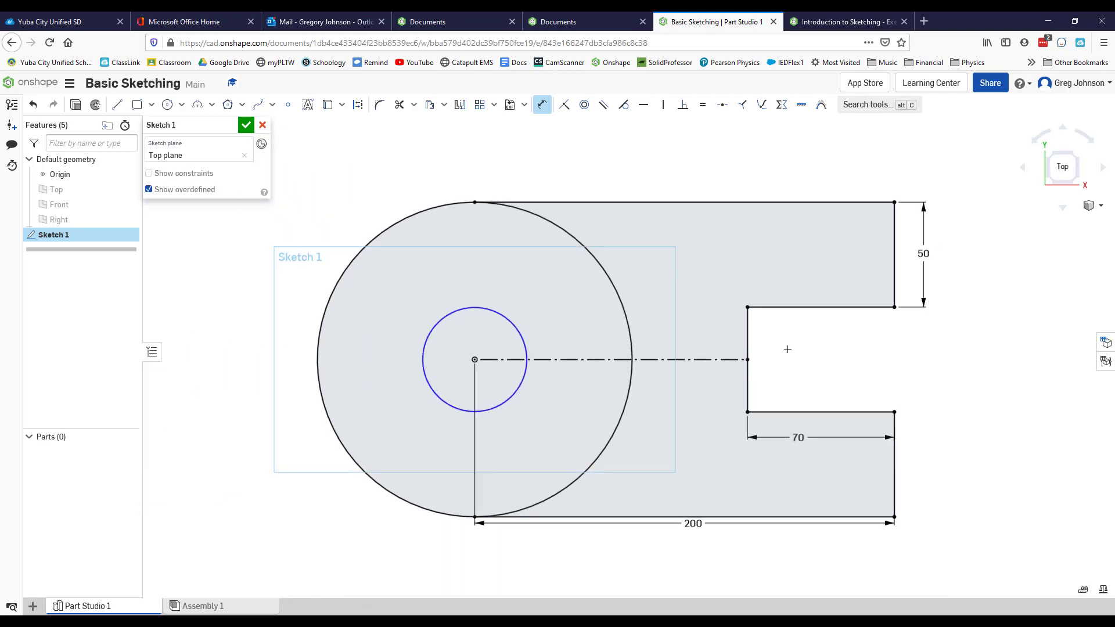
click(443, 316)
click(368, 245)
click(394, 292)
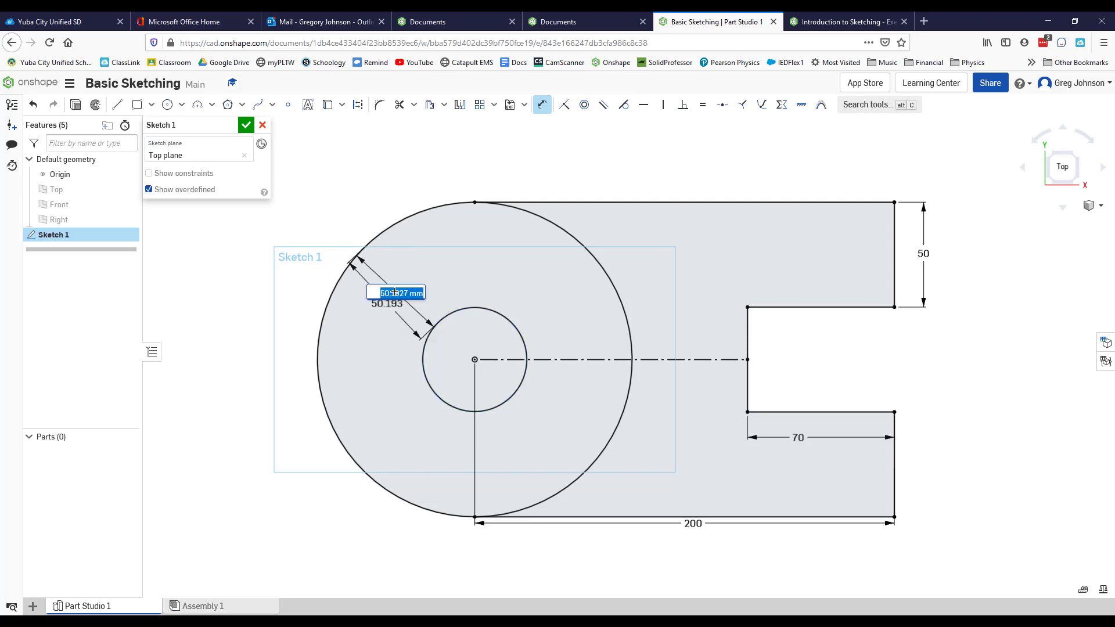
text(35)
key(Return)
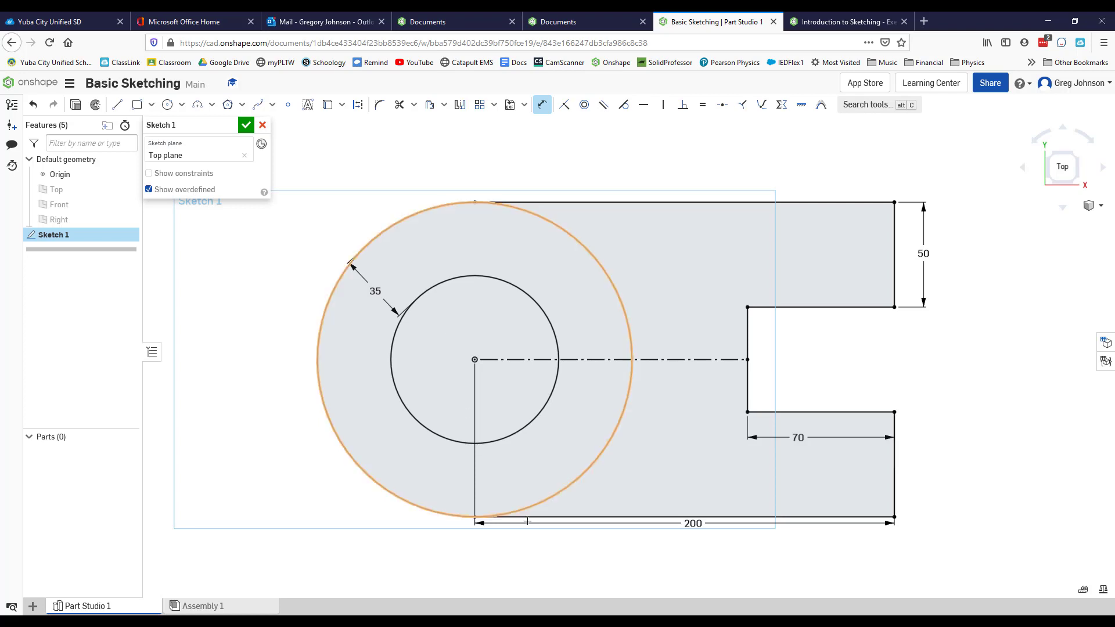
drag(692, 524, 694, 542)
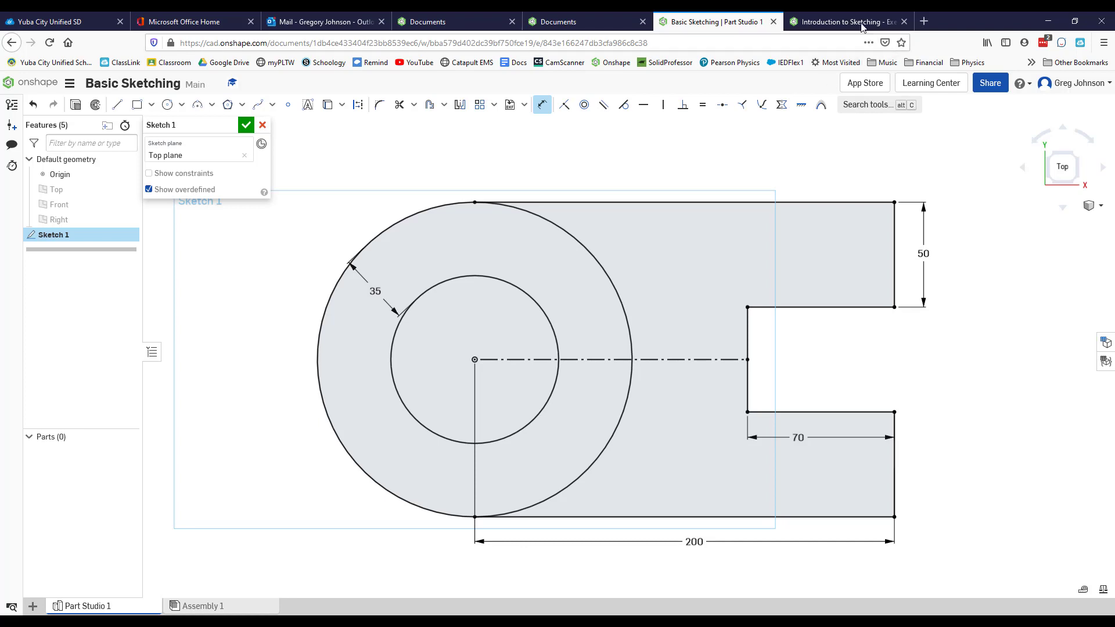
Advance the Learning Center exercise to Step 6, and draw a 25 mm diameter circle centered on the upper tab in the Part Studio.
click(847, 21)
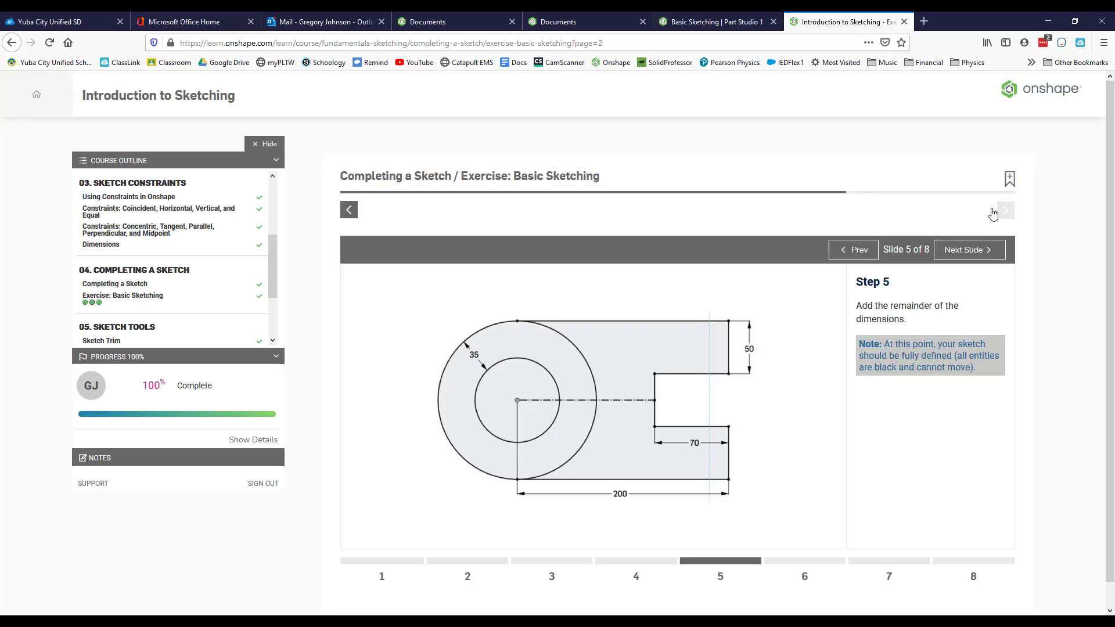
click(985, 250)
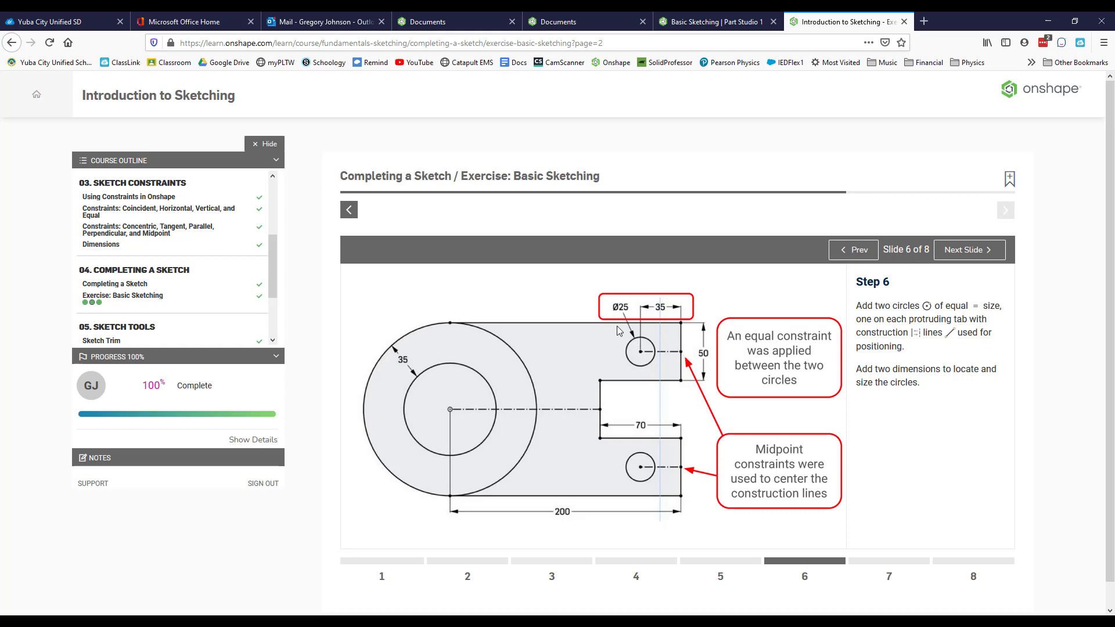
click(699, 26)
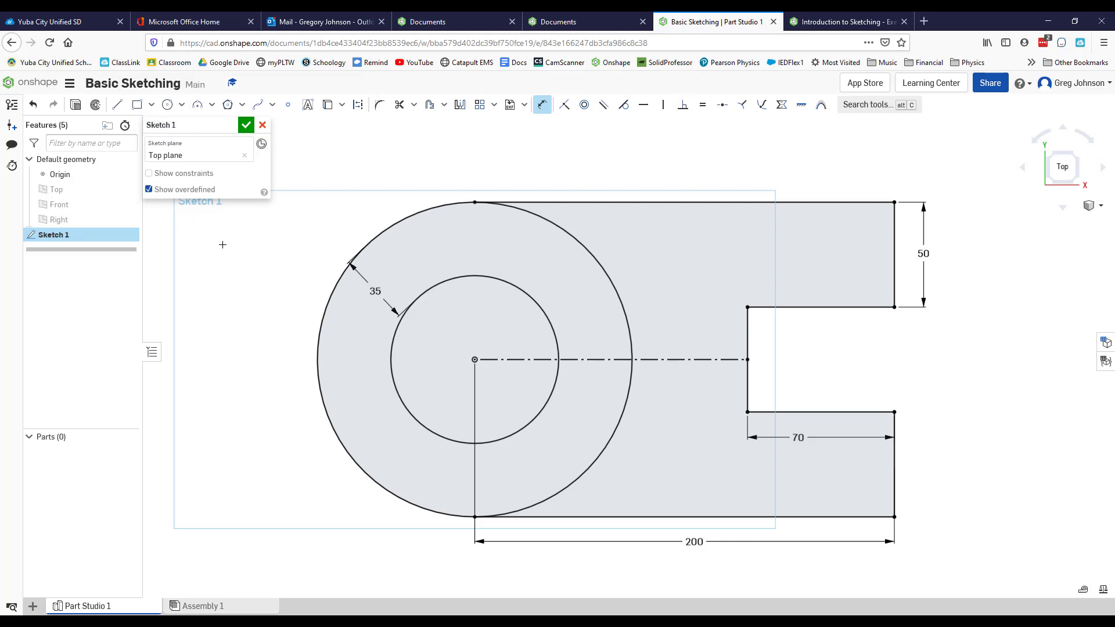
key(c)
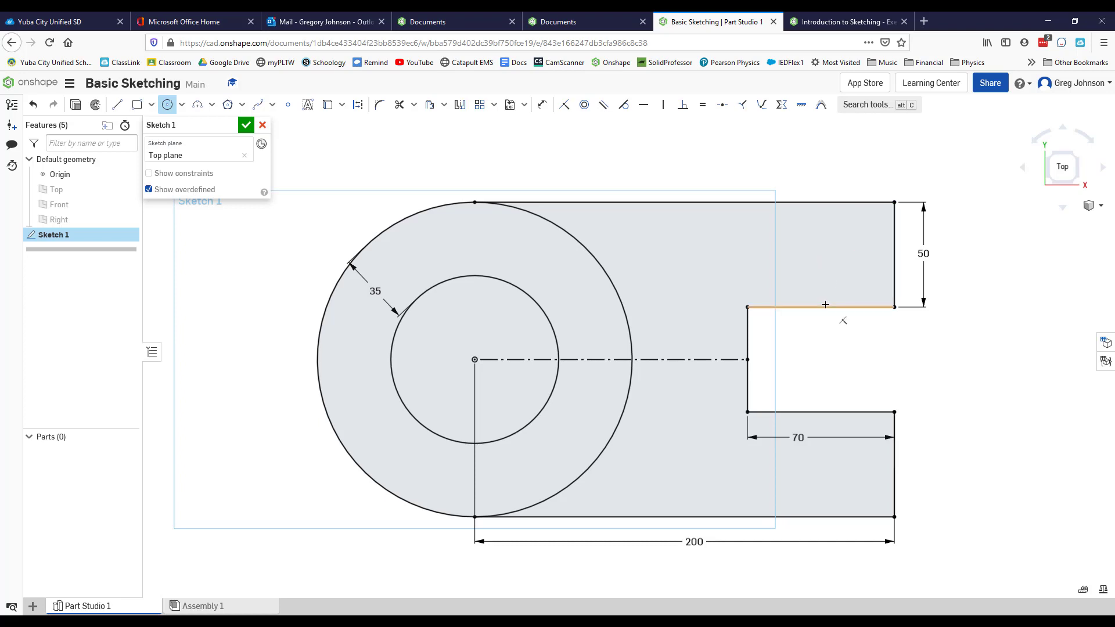
click(820, 254)
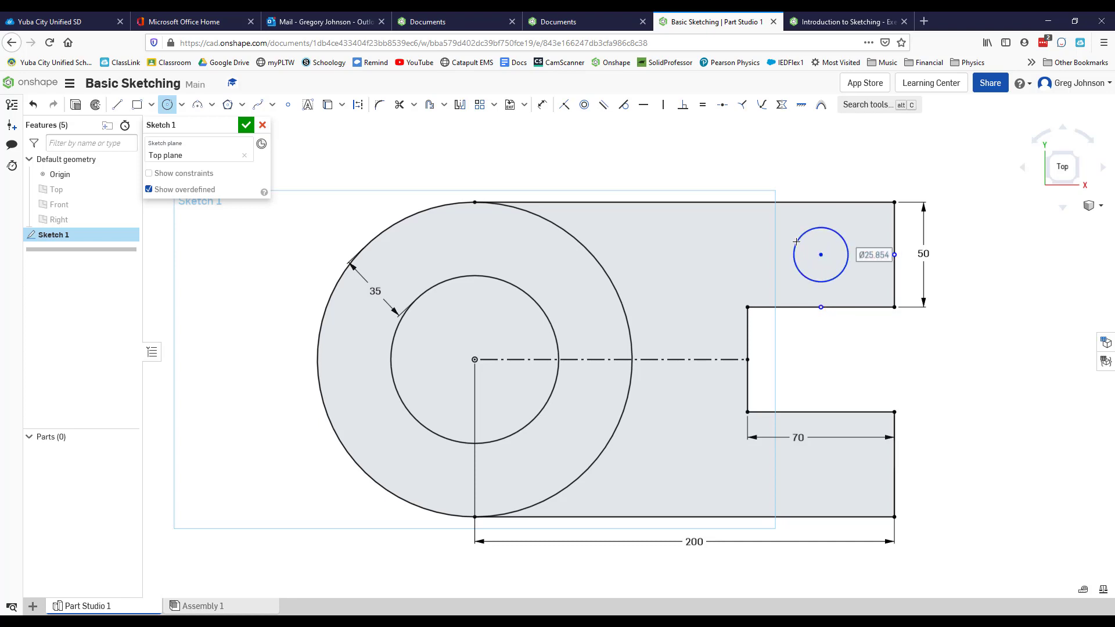
click(796, 241)
text(25)
key(Return)
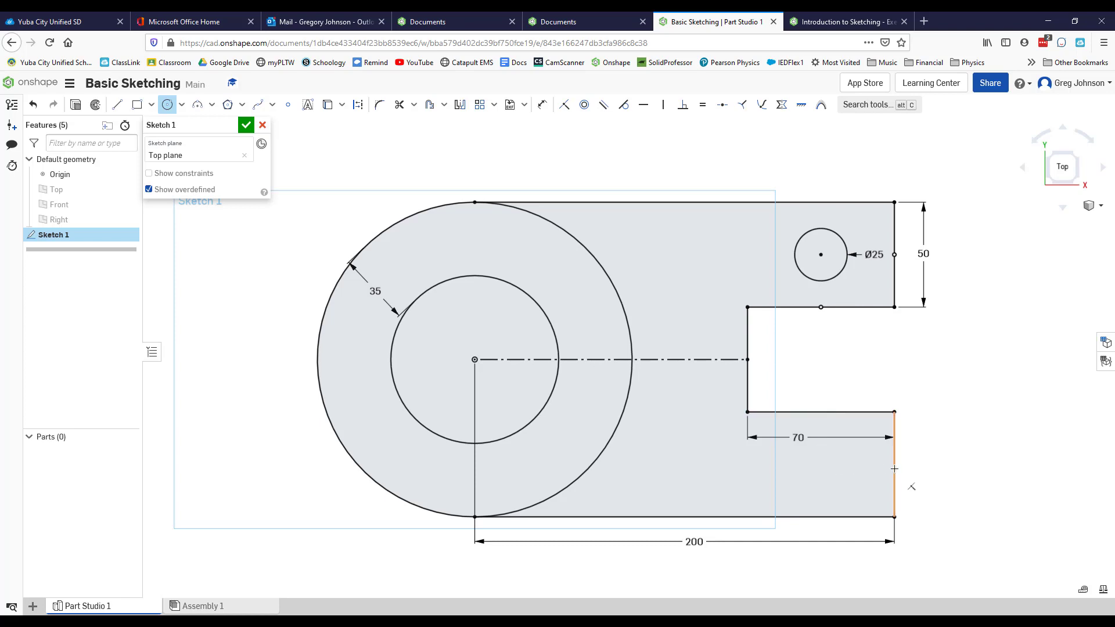
Draw a 25 mm diameter circle centered on the lower tab, and return to the Step 6 instructions in the Learning Center.
click(821, 464)
text(2)
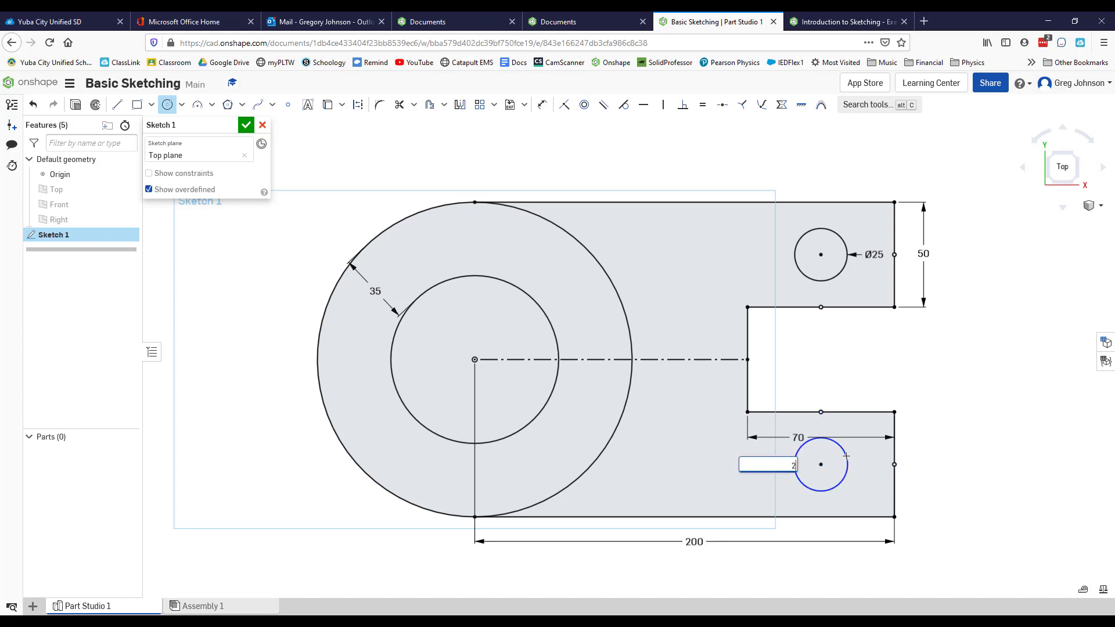
text(5)
key(Return)
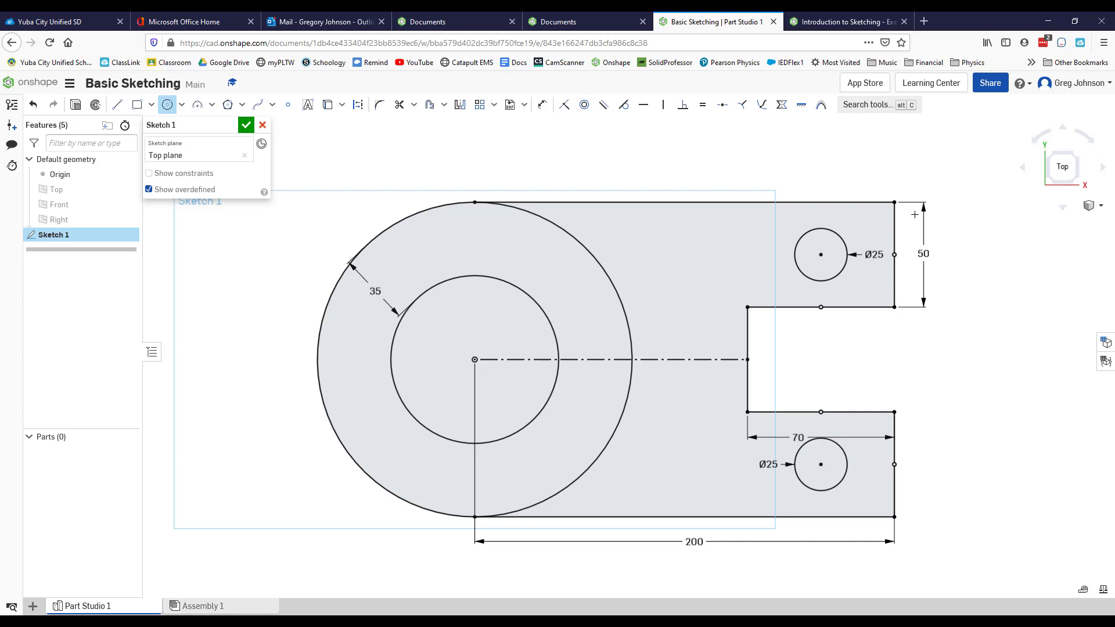
click(827, 26)
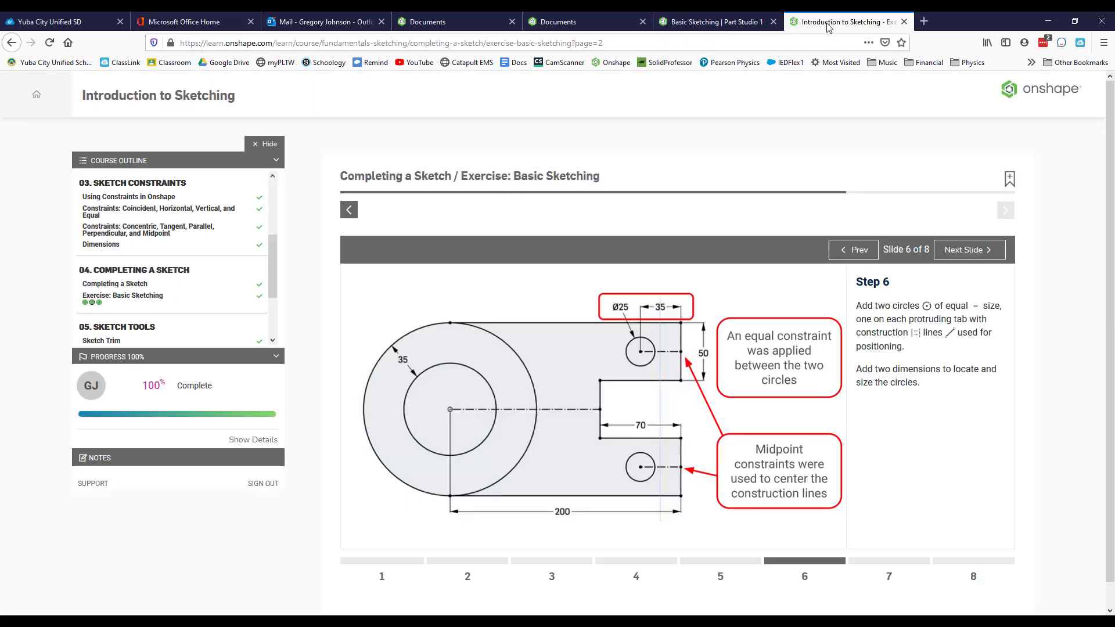
Advance the Learning Center exercise to Step 7, and accept the finished Sketch 1 in the Part Studio.
click(976, 250)
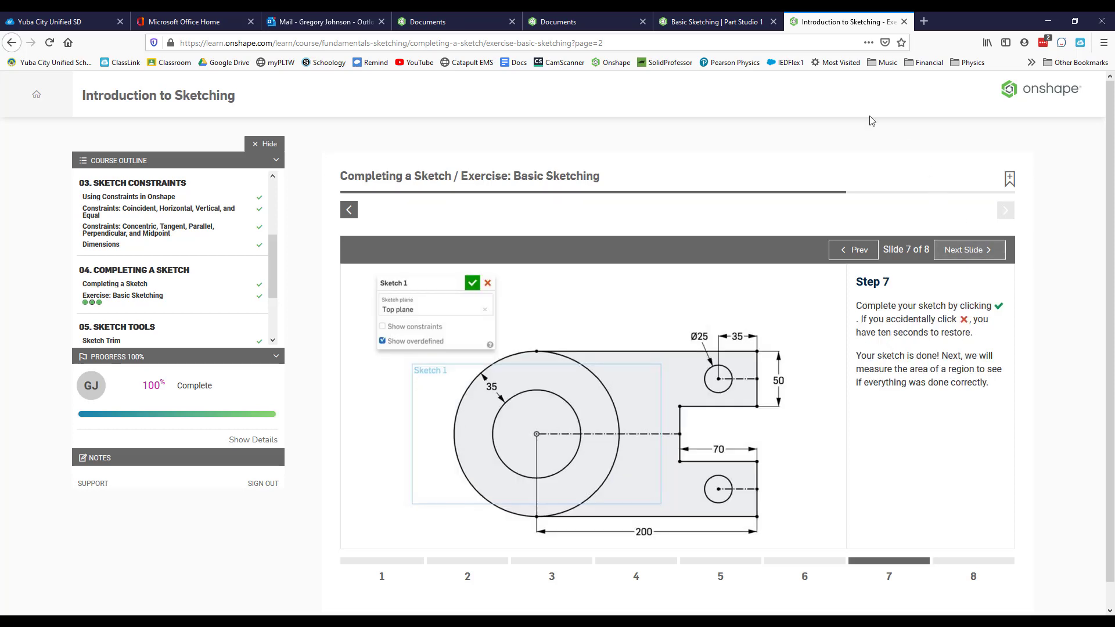
click(714, 22)
click(246, 125)
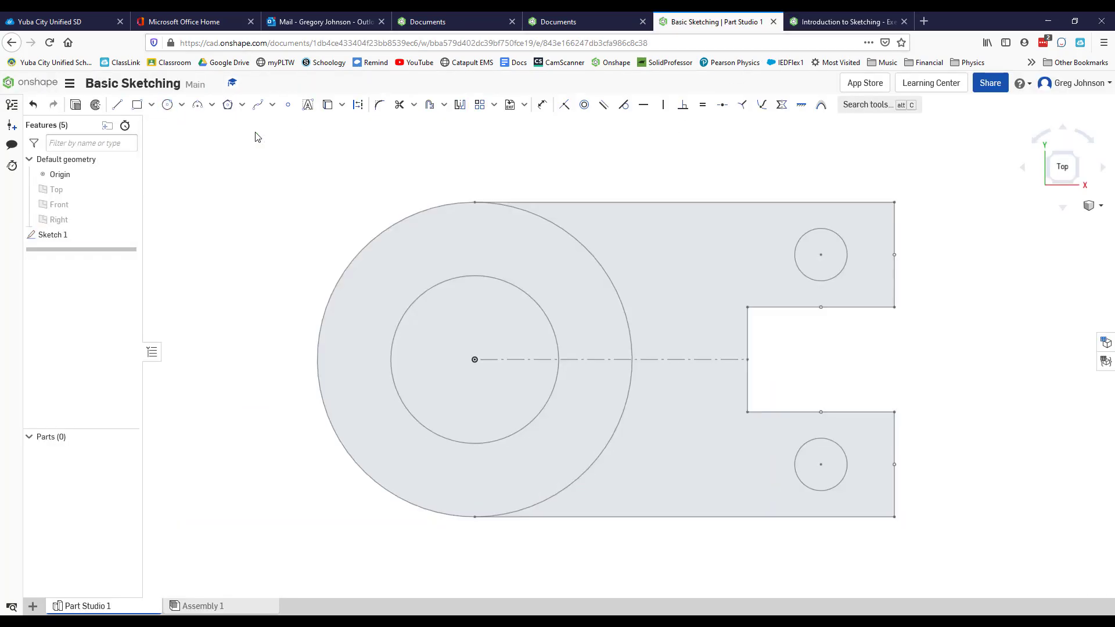
Advance the exercise to Step 8, and select the sketch region around the tabs, outside the large circle, in the Part Studio to read its area.
click(847, 23)
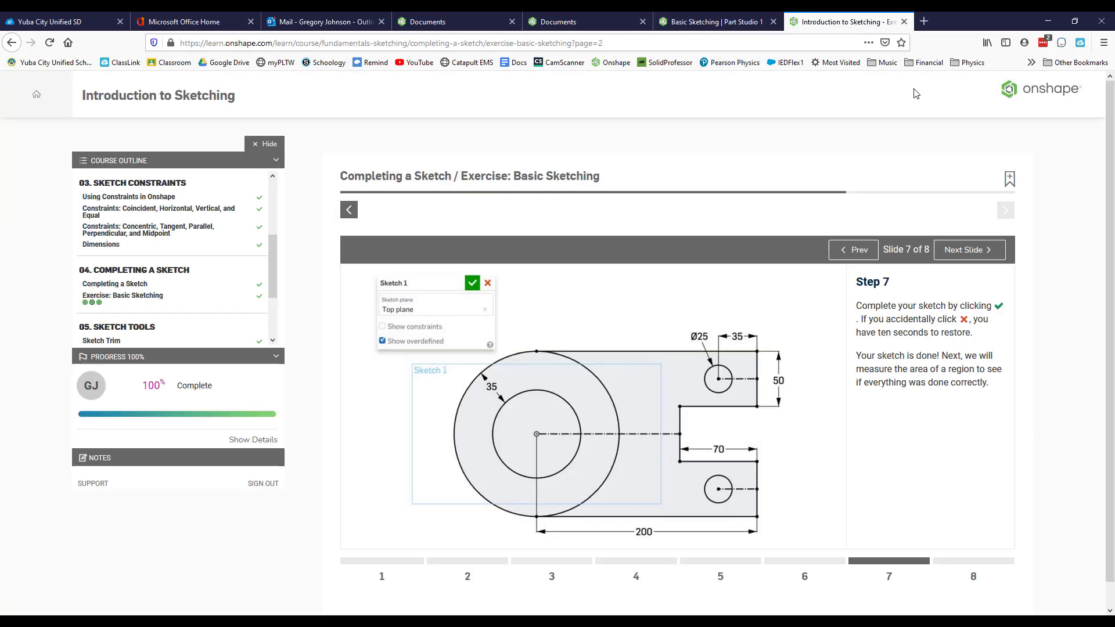
click(981, 256)
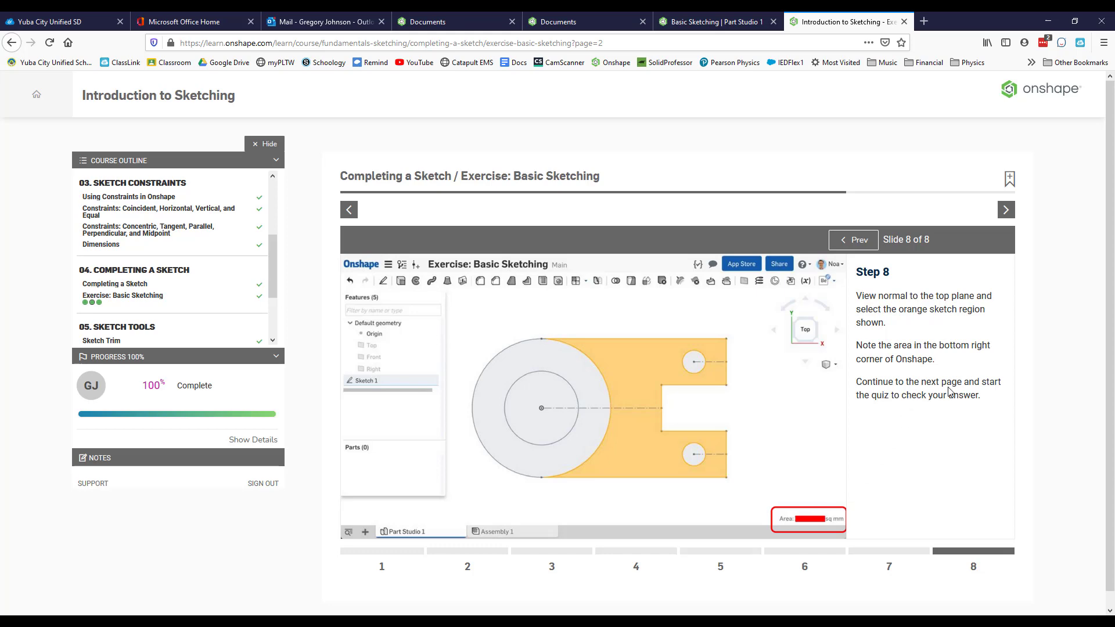
click(713, 22)
click(697, 306)
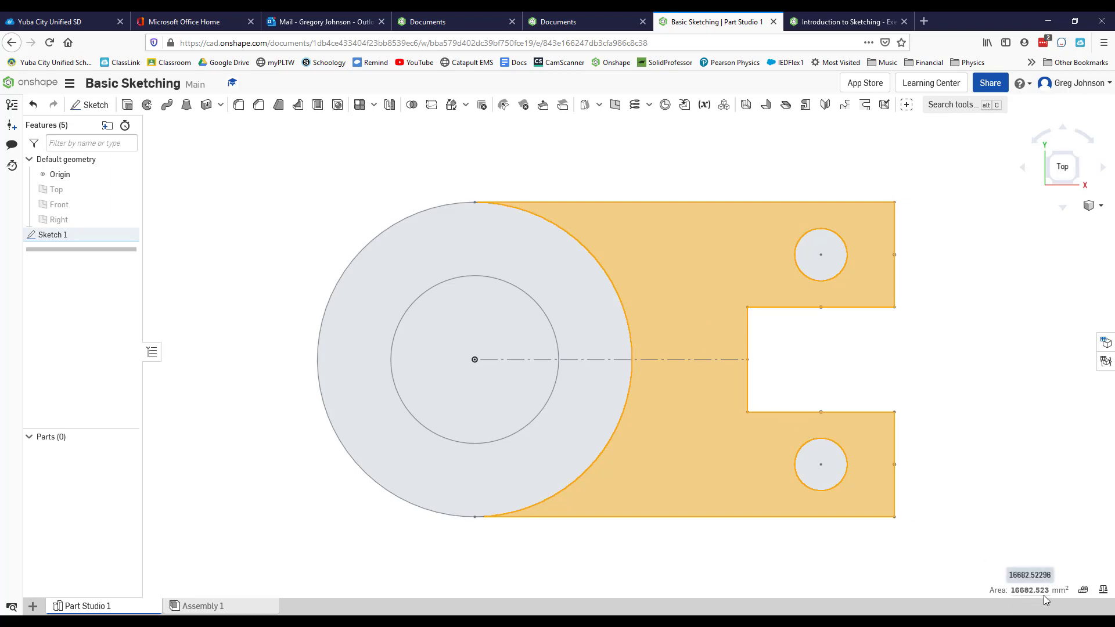
Start the exercise's self-check quiz in the Learning Center, answer the shaded region's area with D, 16,682.522 sq mm, and submit it for results.
click(853, 22)
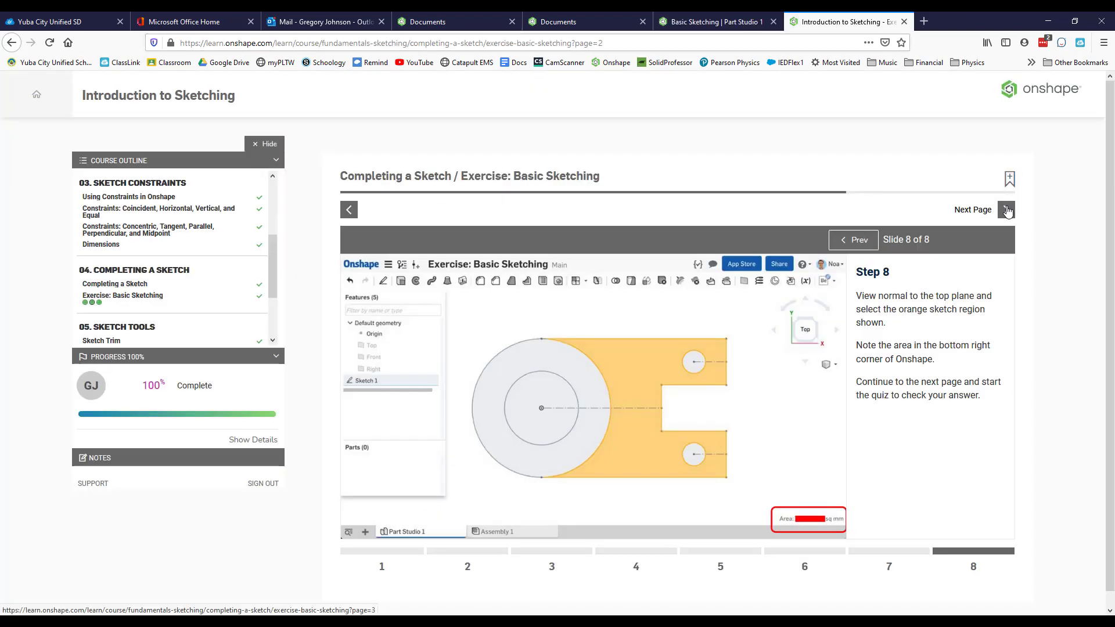
click(1008, 210)
click(689, 414)
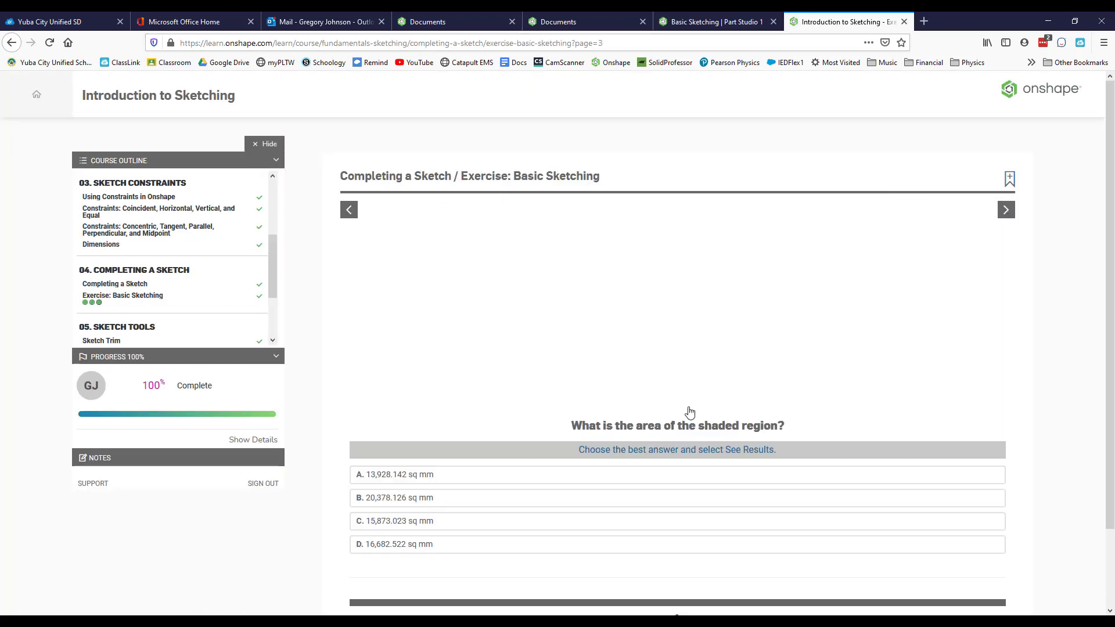
click(392, 550)
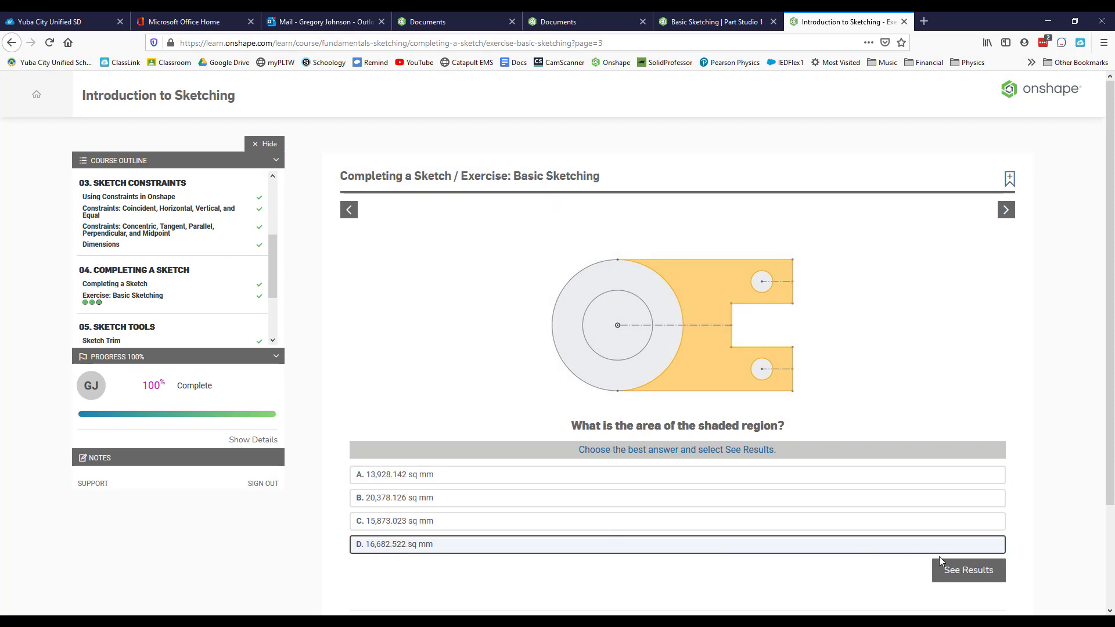
click(966, 573)
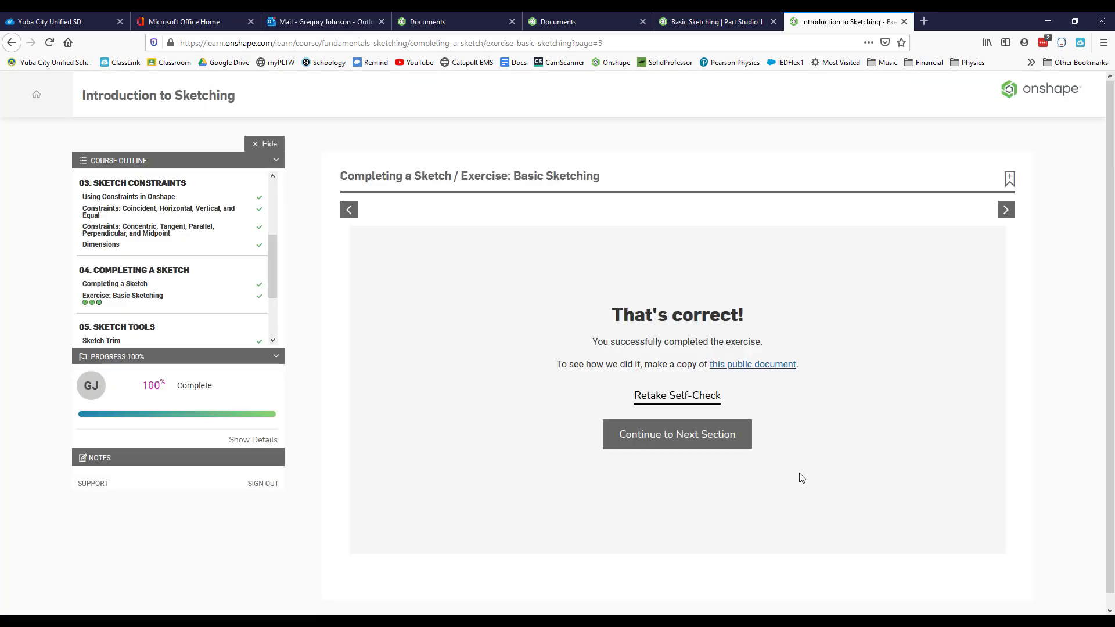